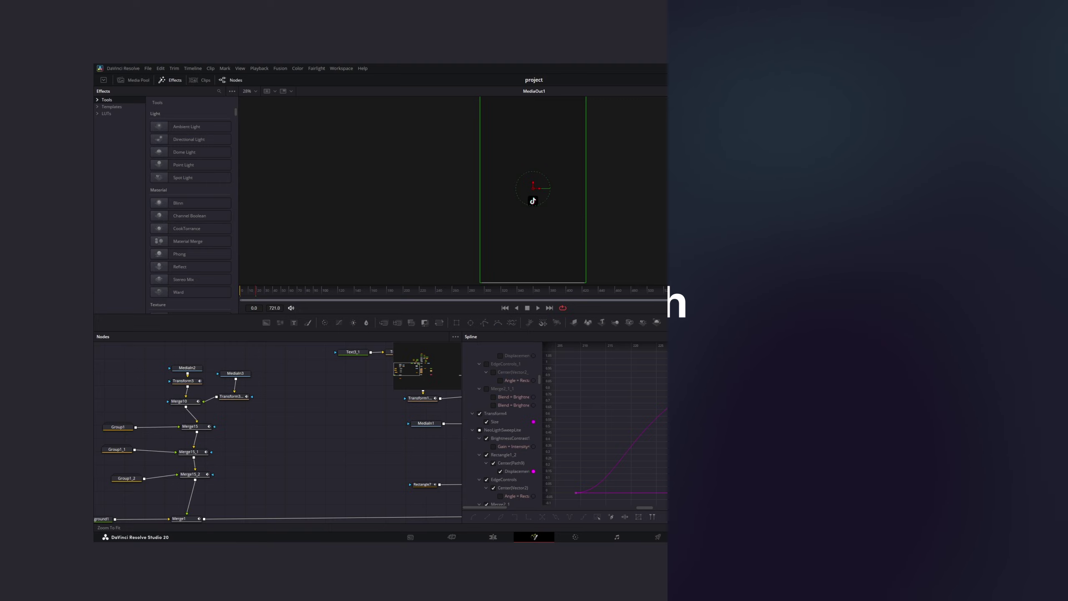
- Toggle the Keyframes panel beside the Spline editor and set the Spline editor to Show Only Selected Tool
drag(538, 380, 538, 419)
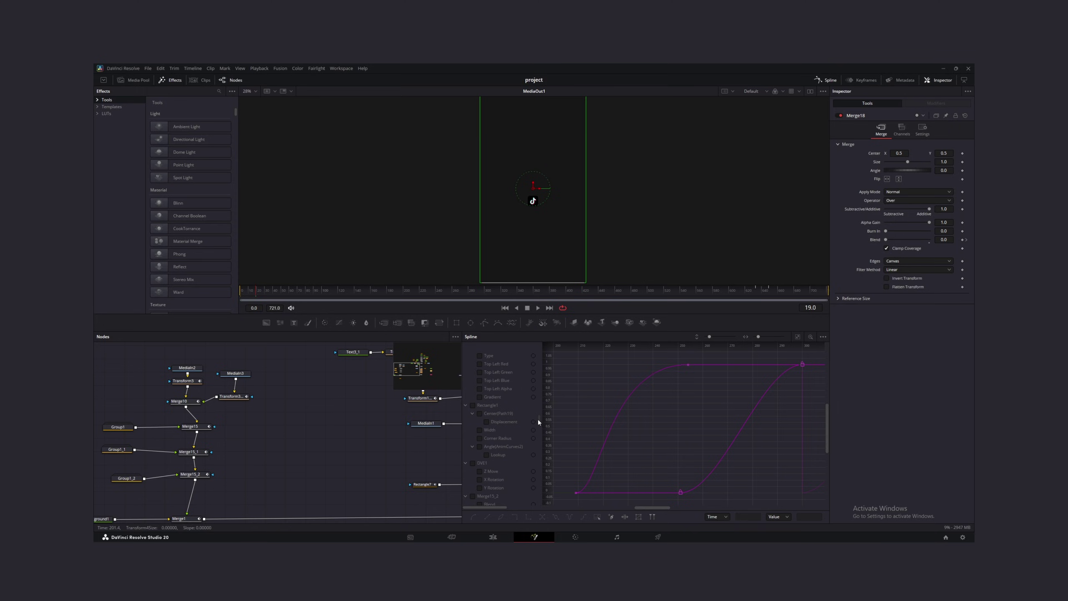
key(F7)
drag(596, 396, 598, 474)
key(F7)
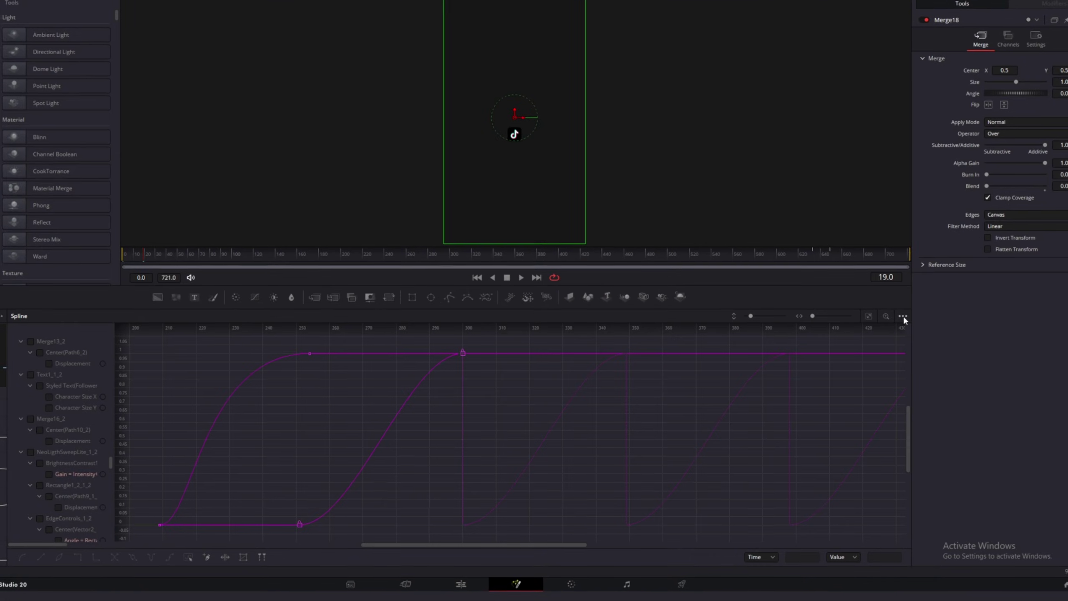
click(904, 318)
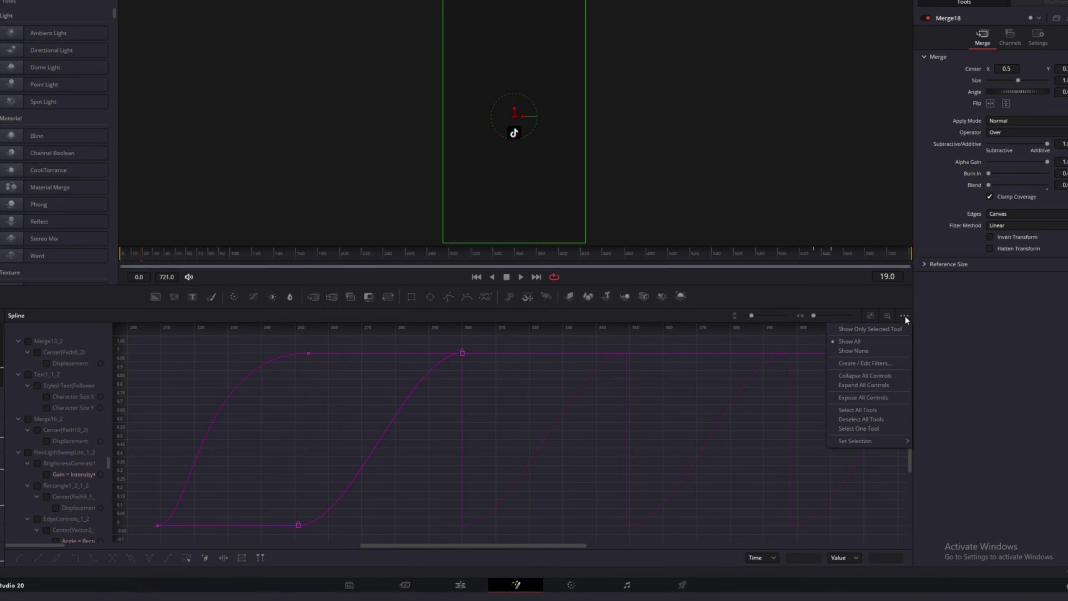
click(855, 328)
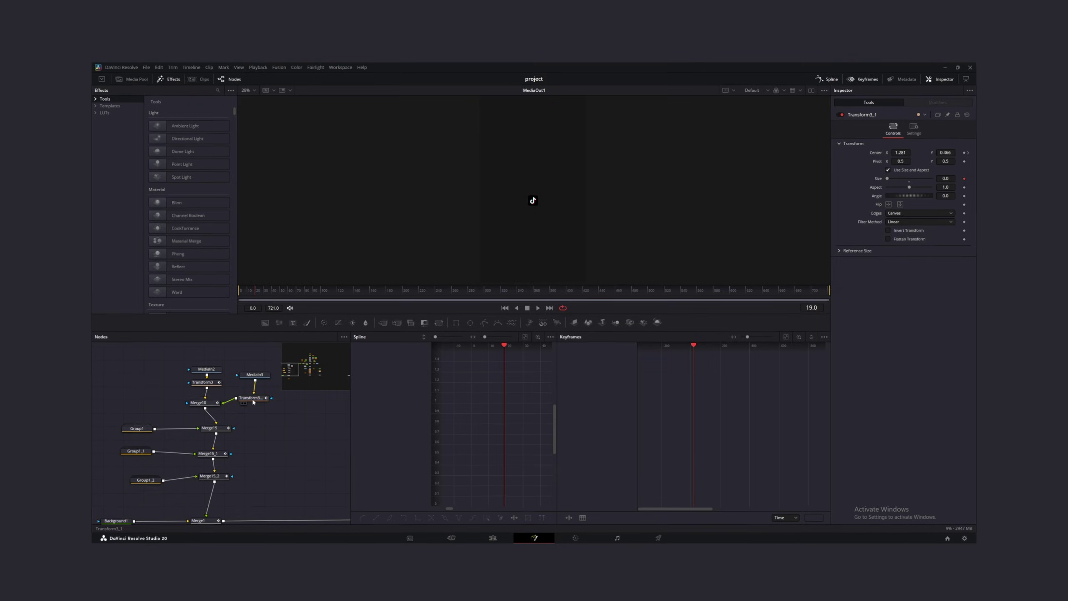
- Add Merge15 and Merge15_1 to the selection, play the Text1 title composition, and return to the Edit page
drag(225, 393, 348, 450)
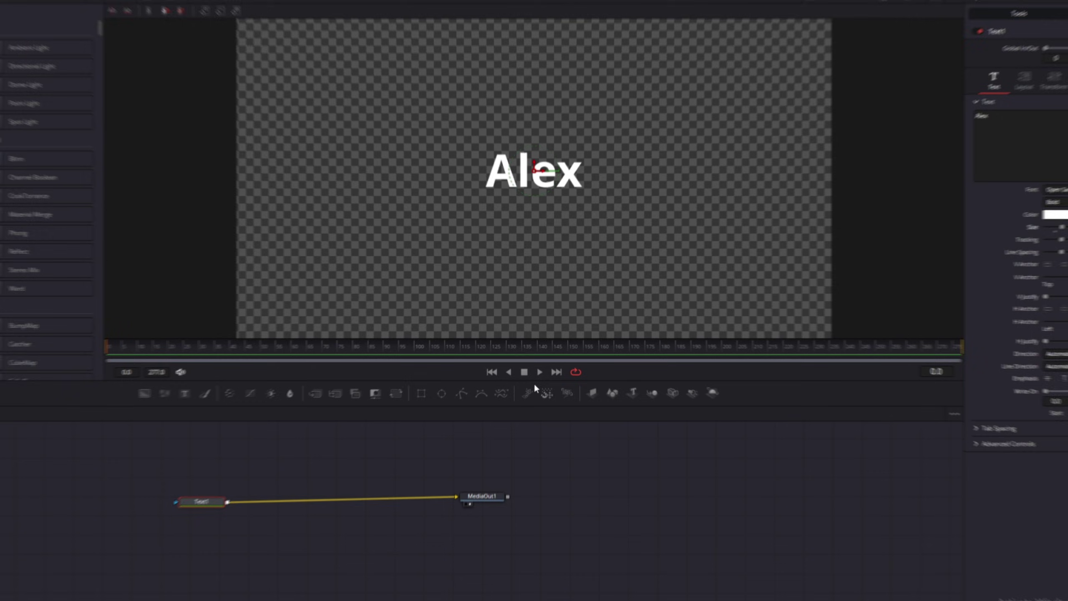
click(540, 372)
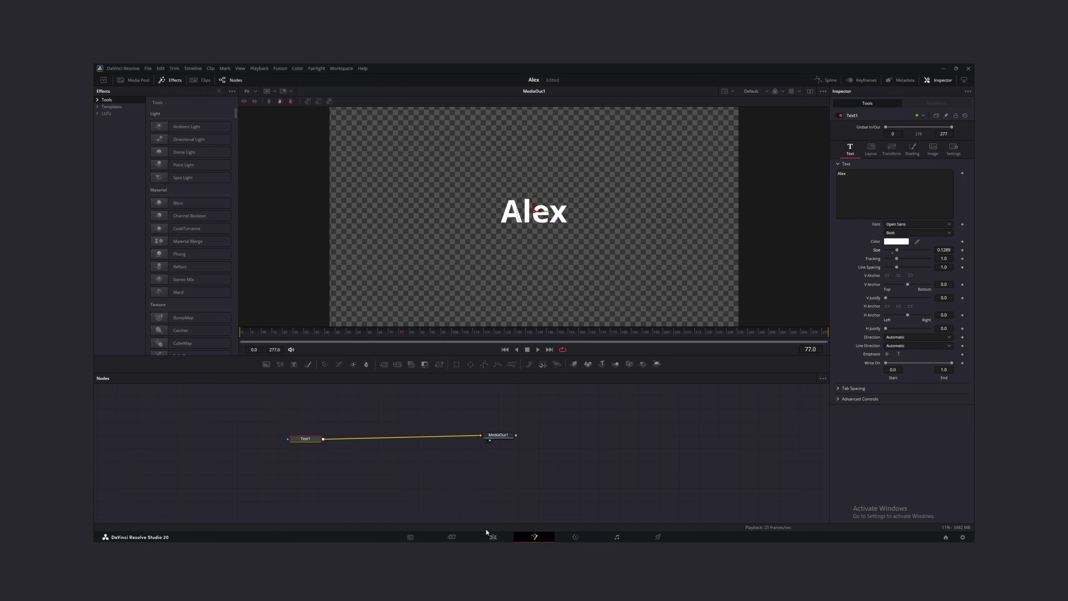
click(493, 537)
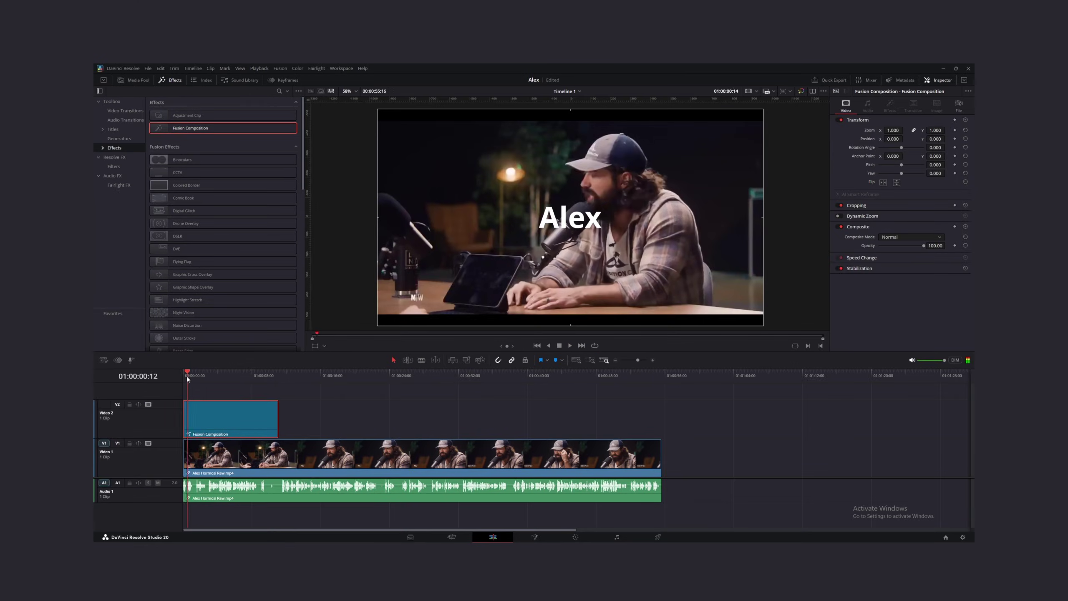
- Open the title's Fusion Composition clip in the Fusion page and deselect the Text1 node
right_click(248, 424)
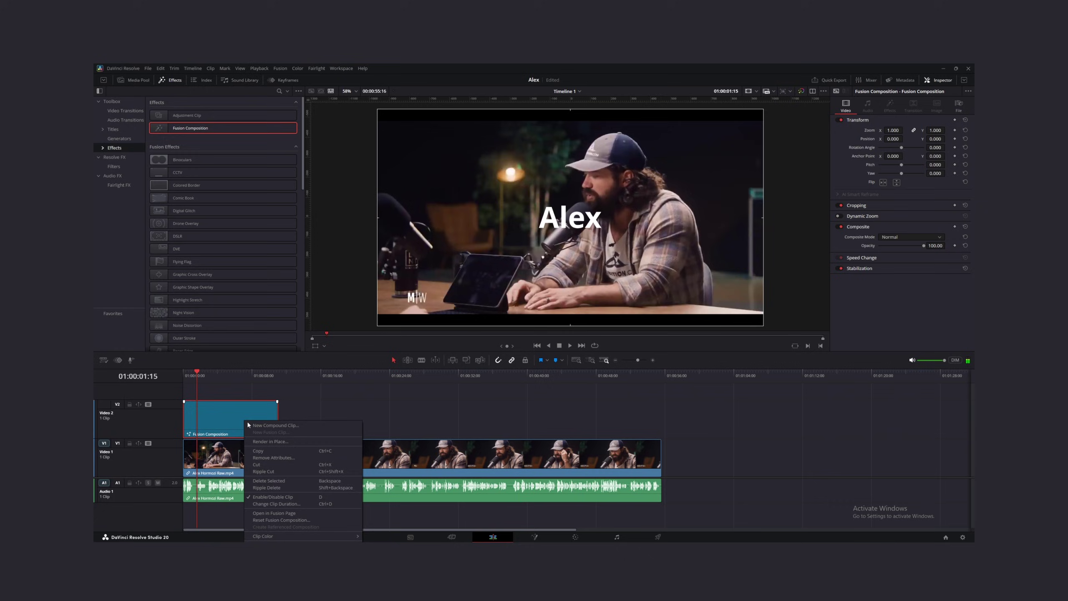
click(281, 512)
click(456, 419)
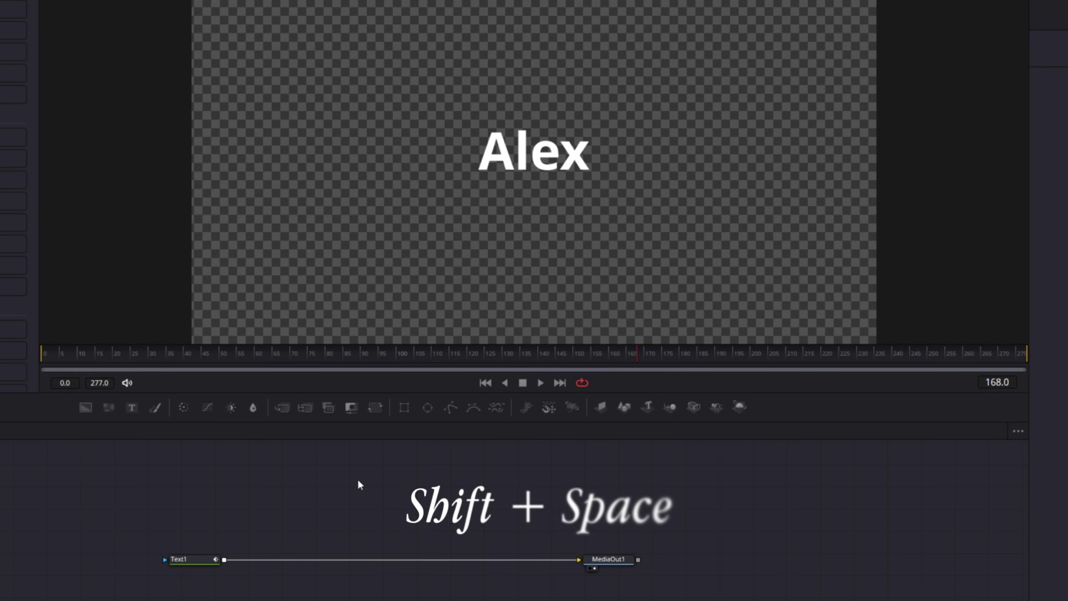
- Add a MediaIn1 node via quick search and purge its audio cache from the Inspector's Audio tab
key(shift+space)
text(med)
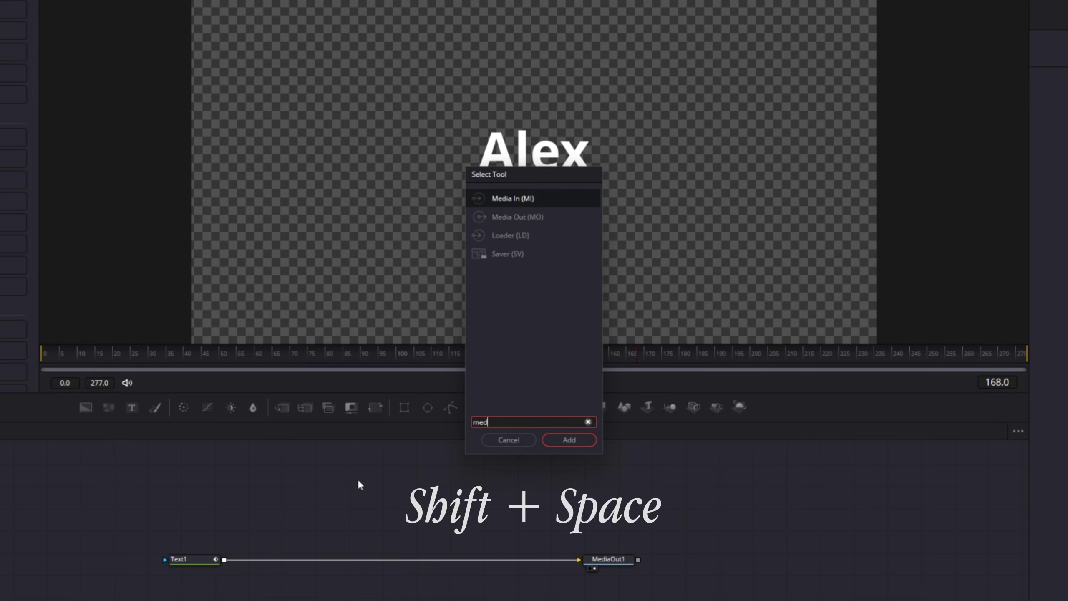
double_click(512, 202)
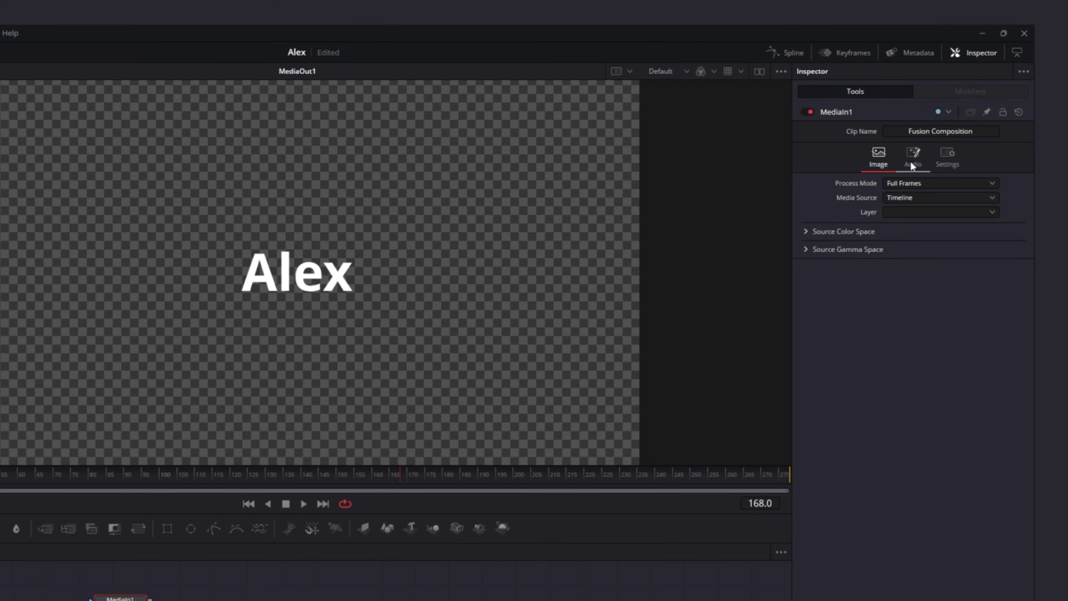
click(902, 145)
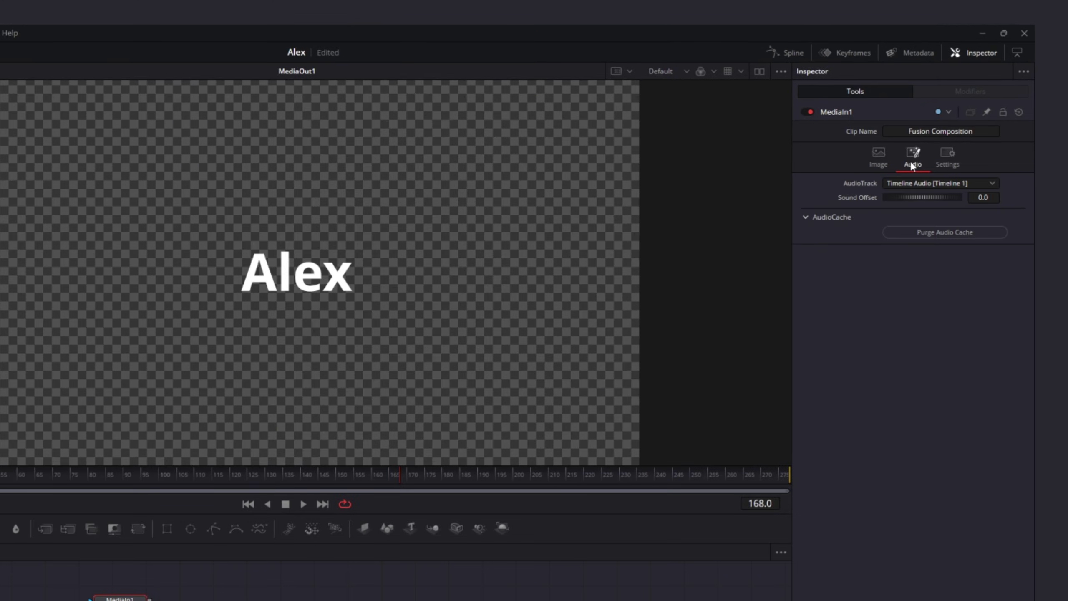
click(939, 232)
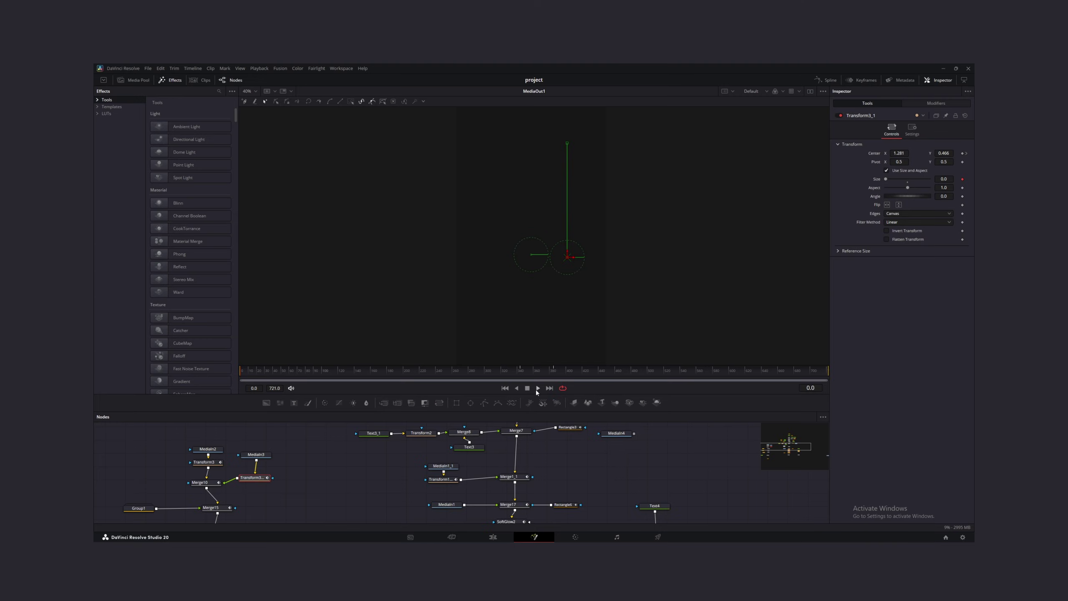
- Play the multi-node 'project' composition in the Fusion viewer
click(538, 391)
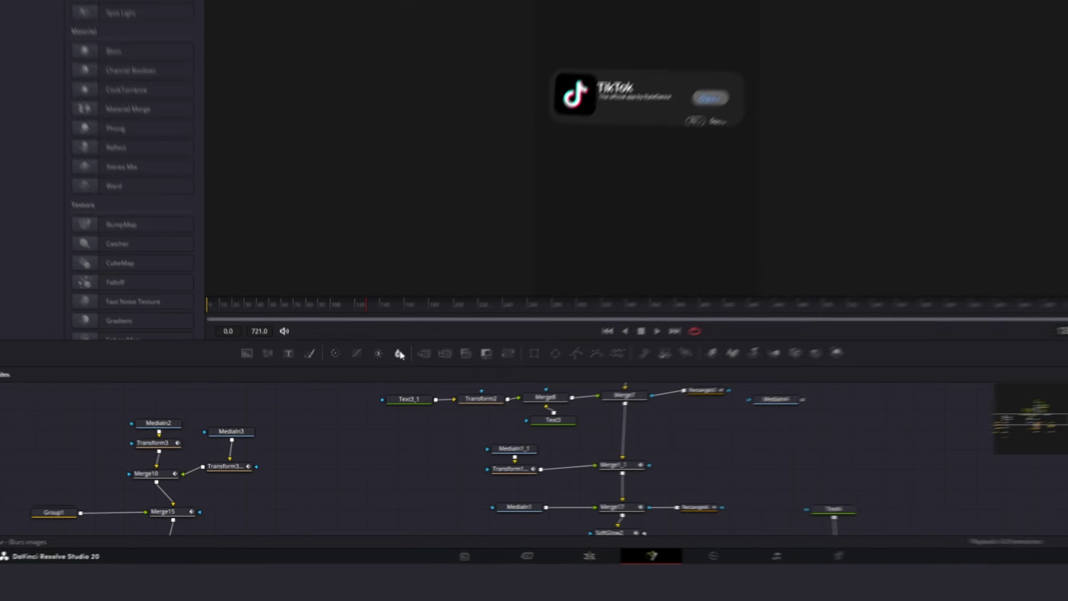
- Turn off High Quality and Motion Blur in the Fusion playback options
right_click(470, 324)
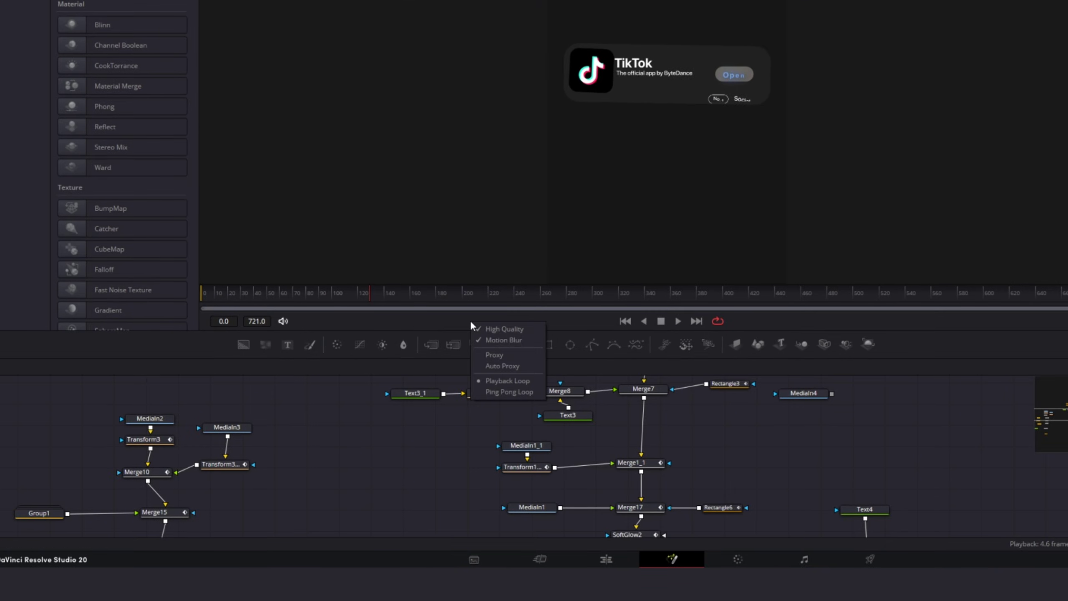
click(499, 329)
right_click(495, 319)
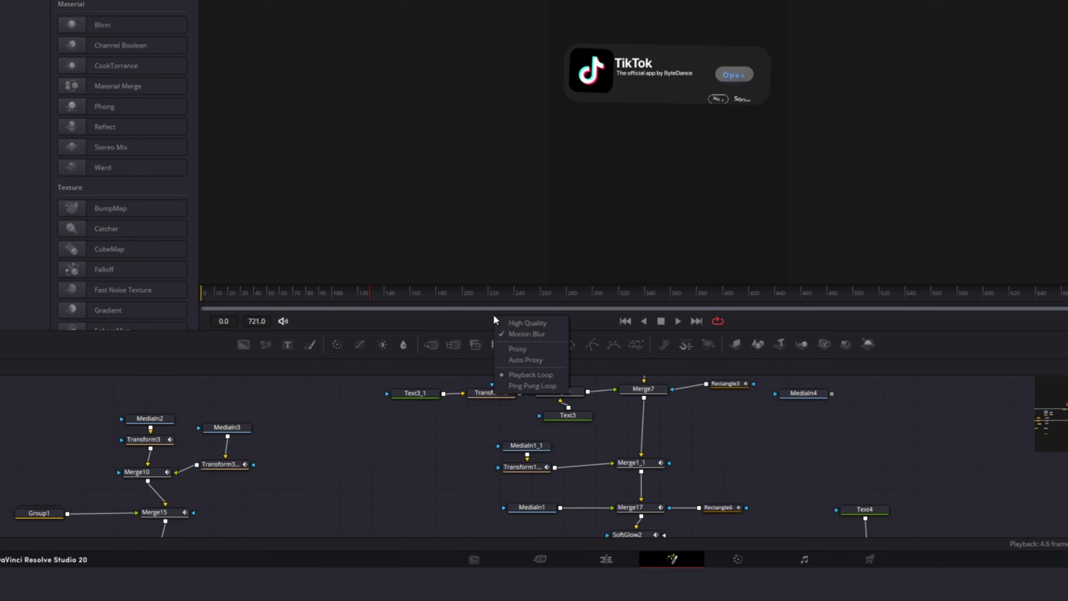
click(523, 334)
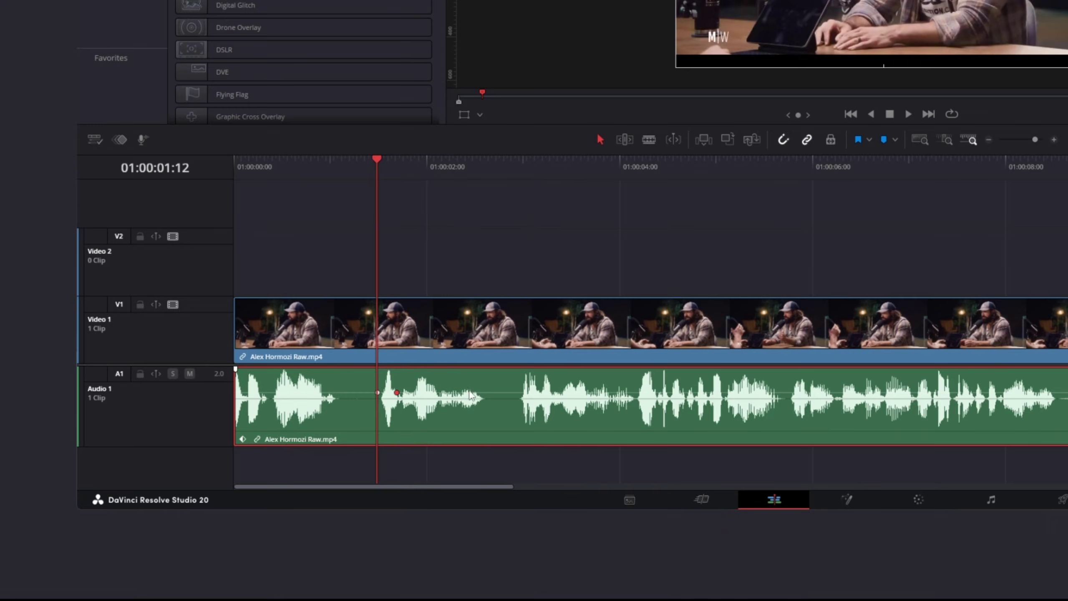
- Adjust two audio volume keyframes, raising one to about 8.41 dB, then lower an Audio 1 range 2.5 dB in Fairlight
drag(396, 392, 405, 400)
drag(474, 392, 469, 385)
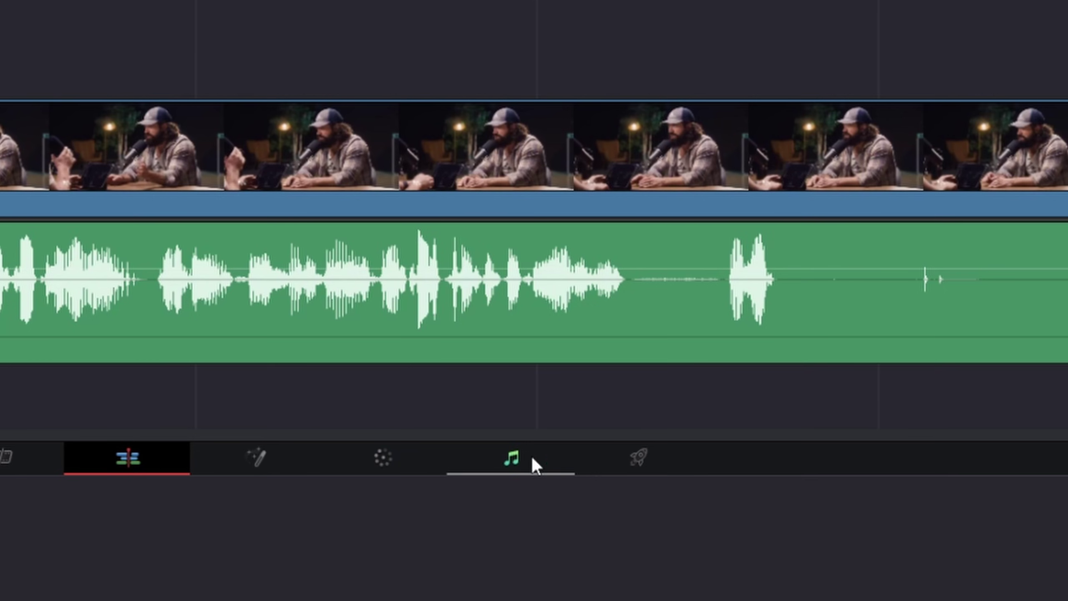
click(519, 453)
click(504, 261)
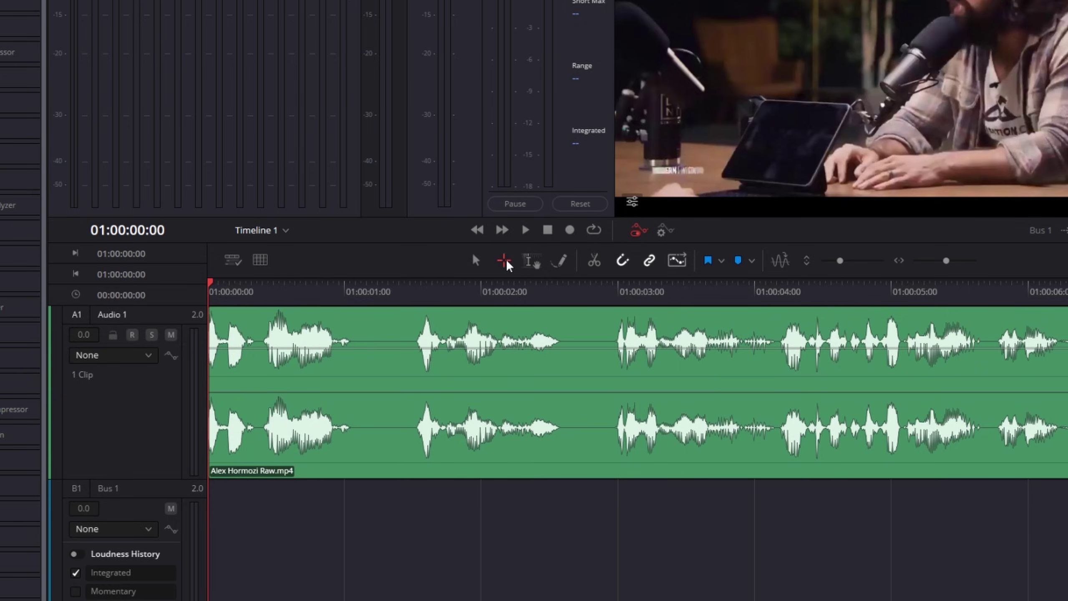
drag(403, 339, 591, 339)
drag(524, 348, 514, 358)
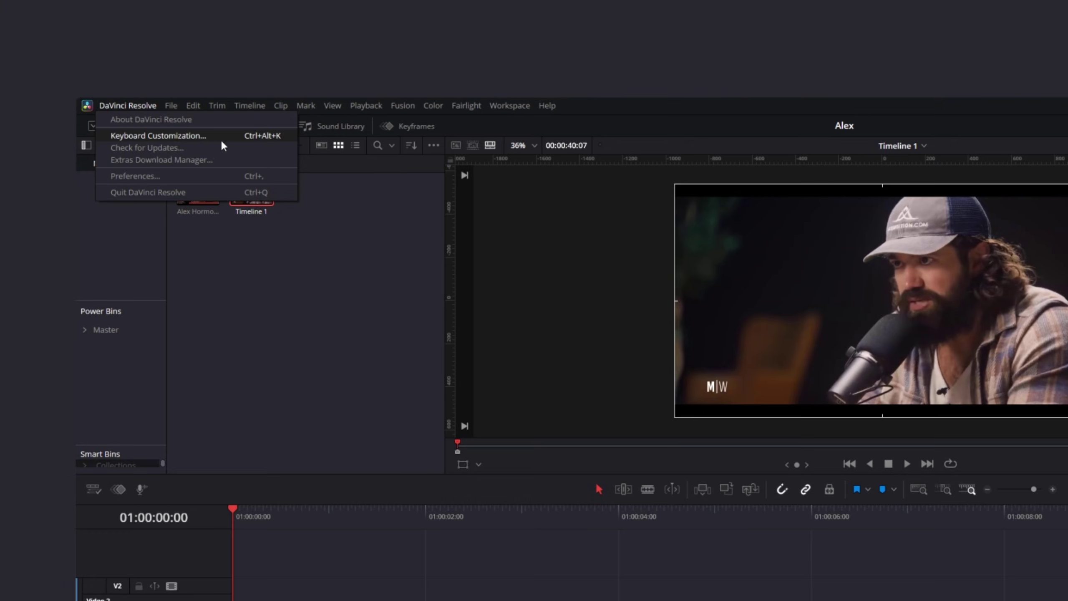
- In Keyboard Customization, edit the Split Clips shortcut and assign Q to ripple Start to Playhead
click(159, 136)
click(820, 280)
text(split clip)
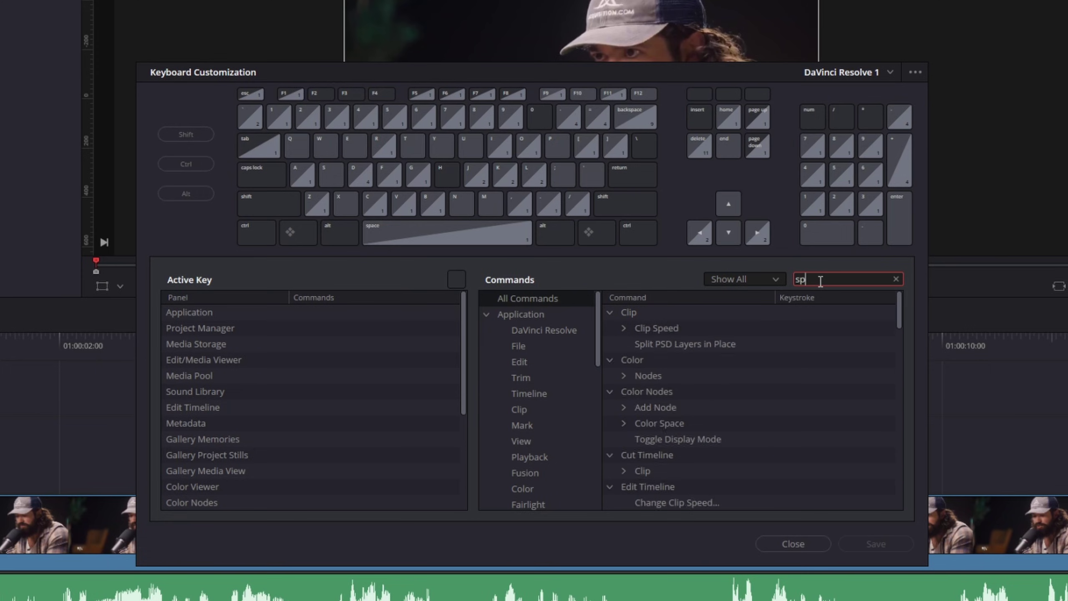
click(795, 330)
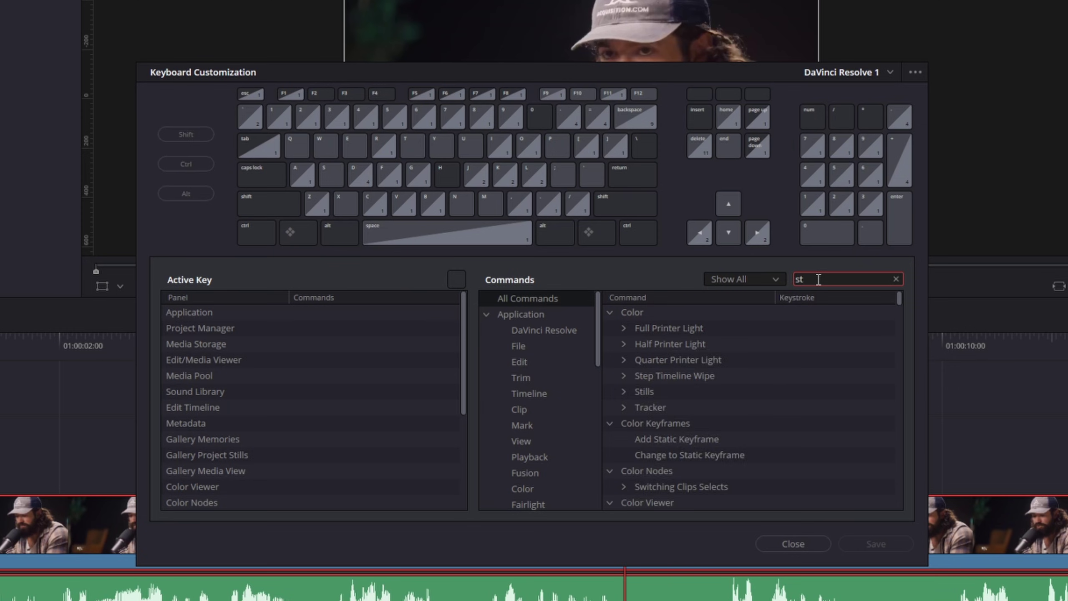
text(to playhead)
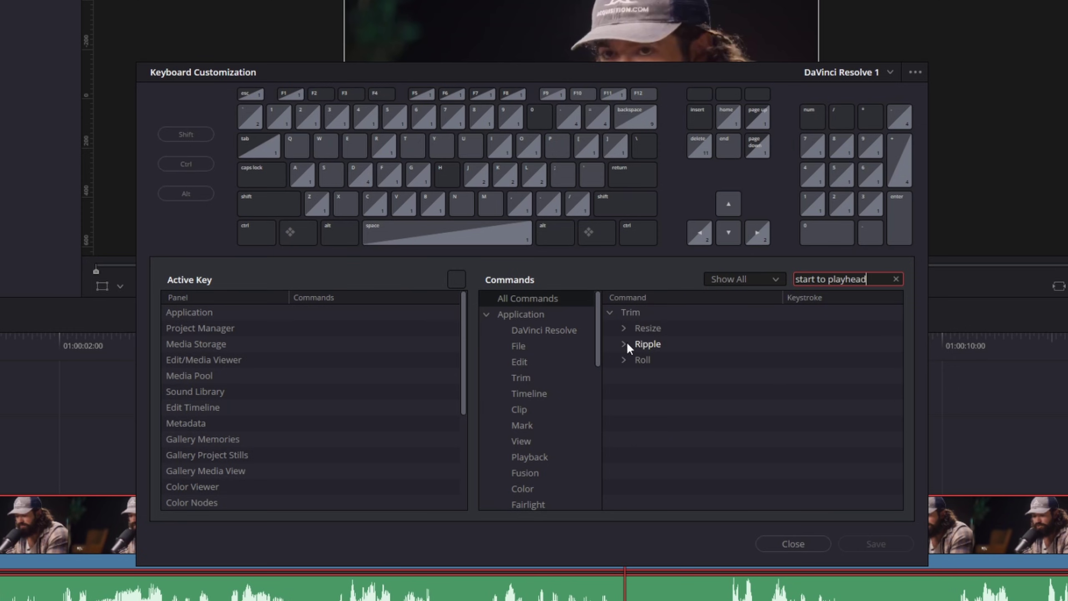
click(626, 344)
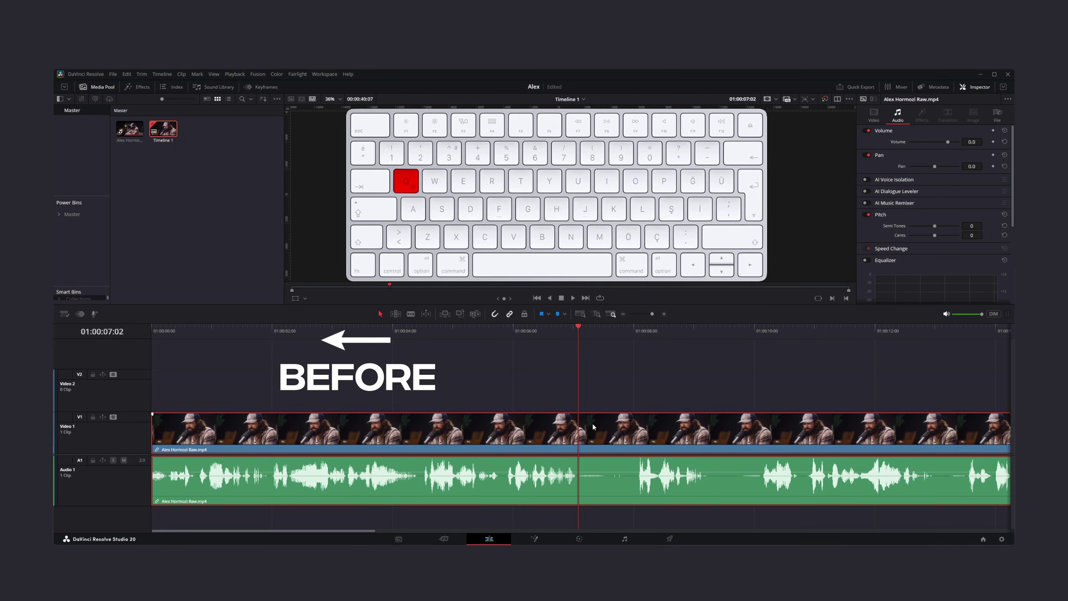
key(q)
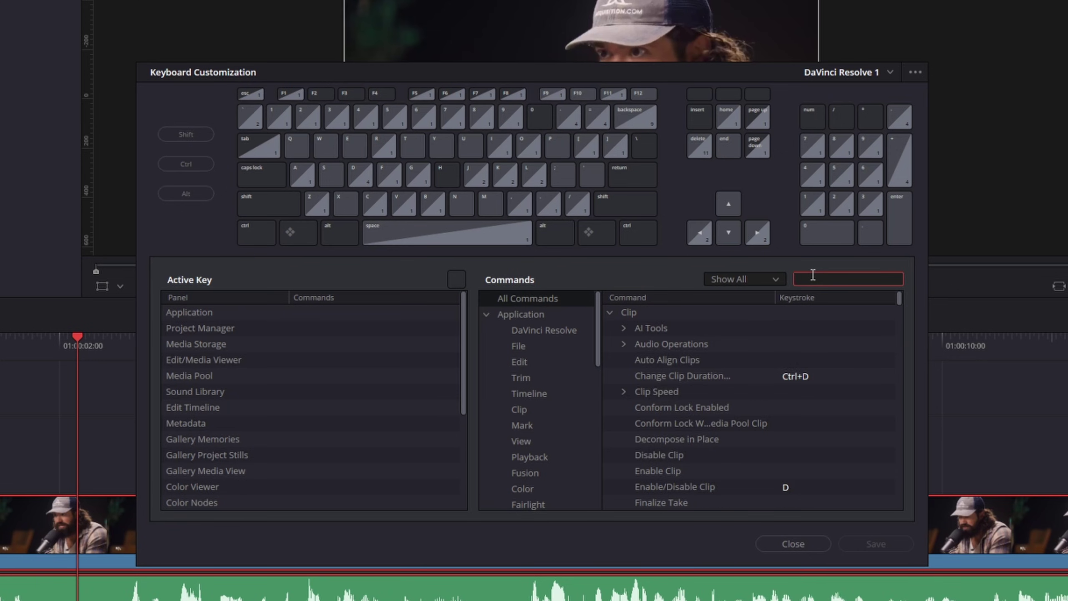
- Assign E to ripple End to Playhead and use it to cut the clip's tail after 01:00:06:06
text(nd to)
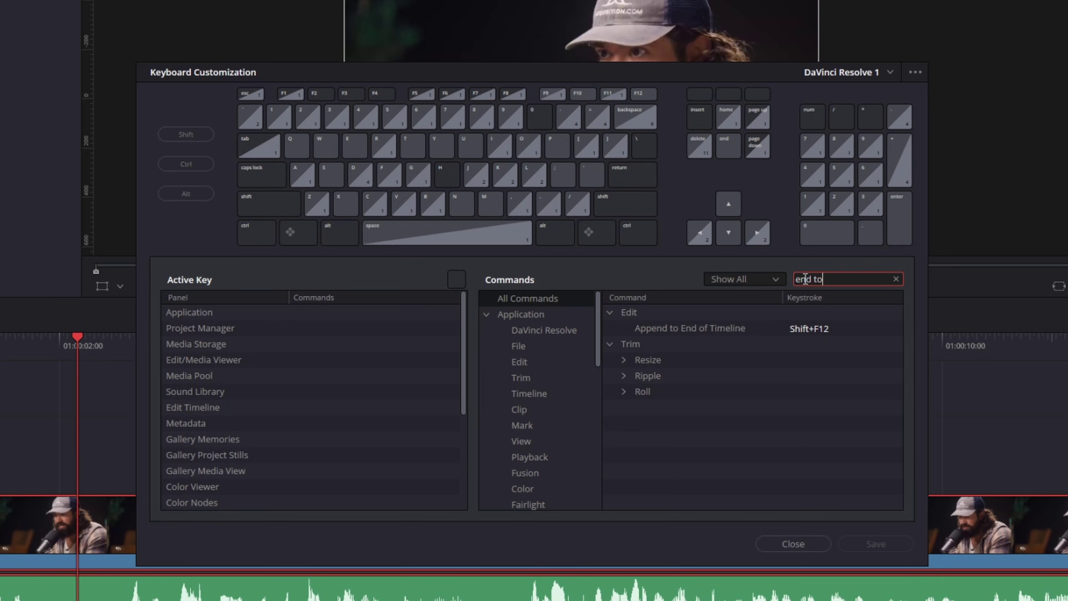
click(624, 377)
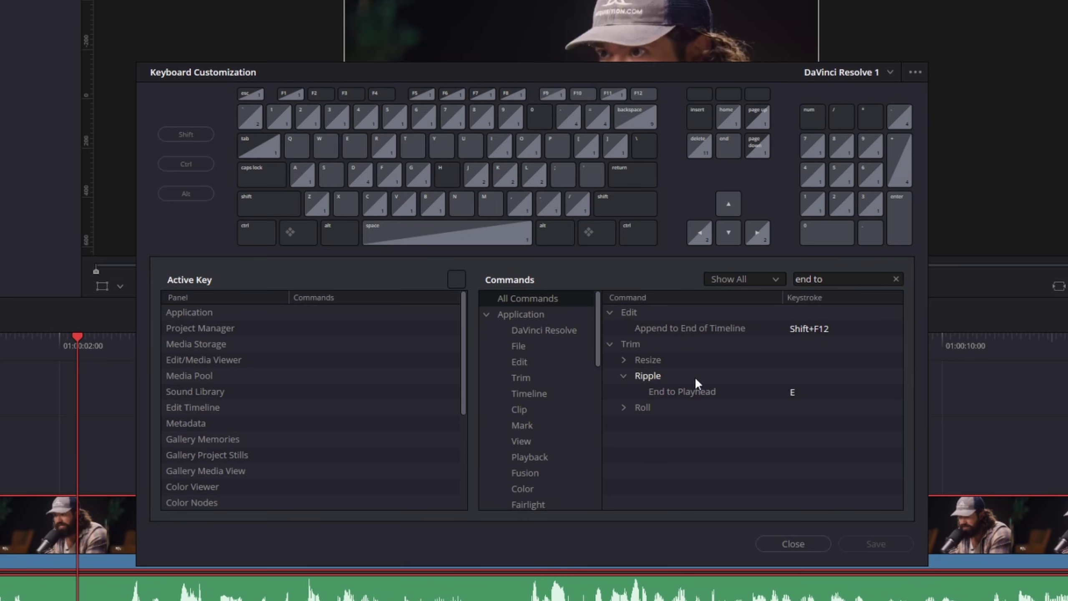
click(790, 392)
key(e)
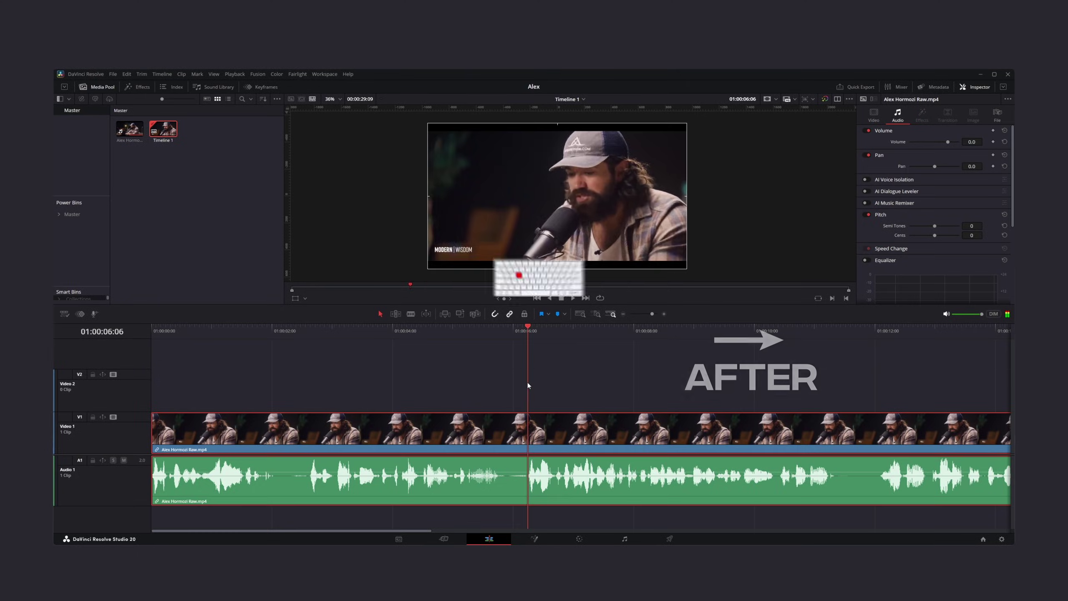
key(e)
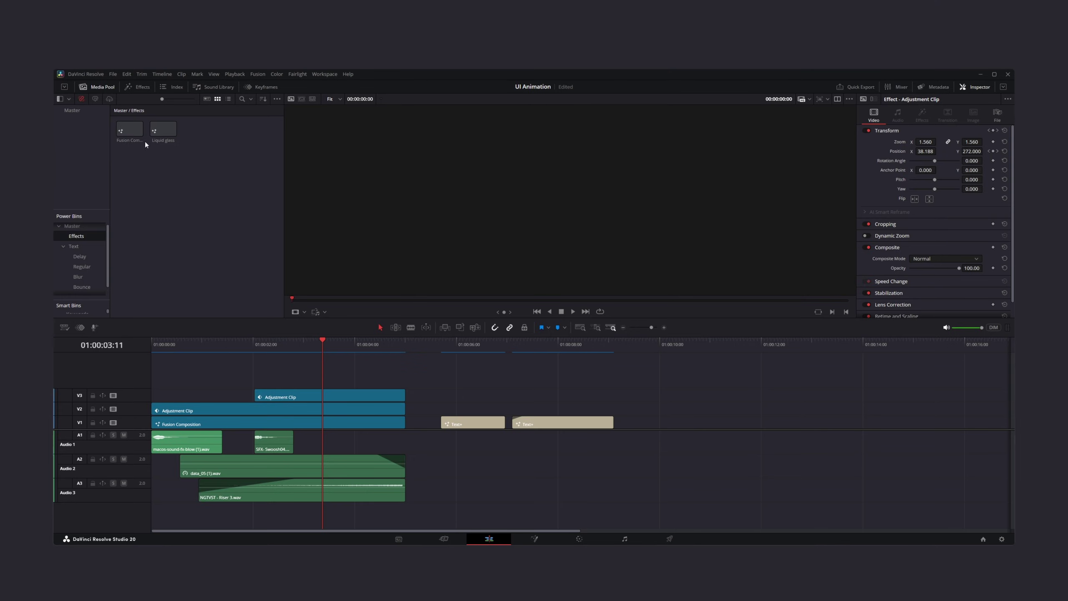
- Place the Liquid glass effect on V1 after the titles and drop the counter clip onto the timeline
drag(163, 129, 627, 424)
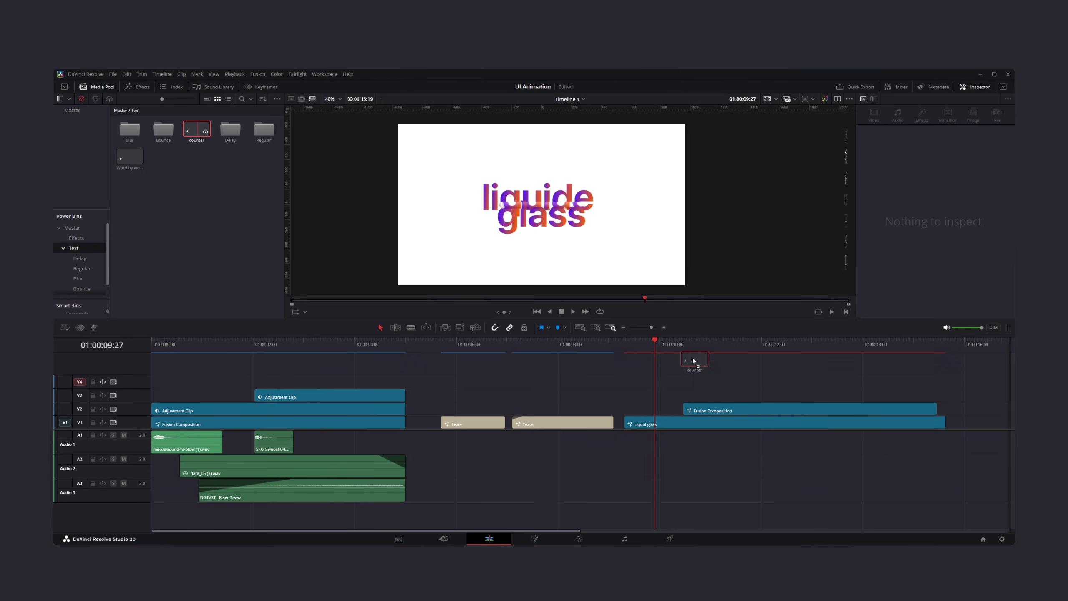
drag(694, 360, 649, 398)
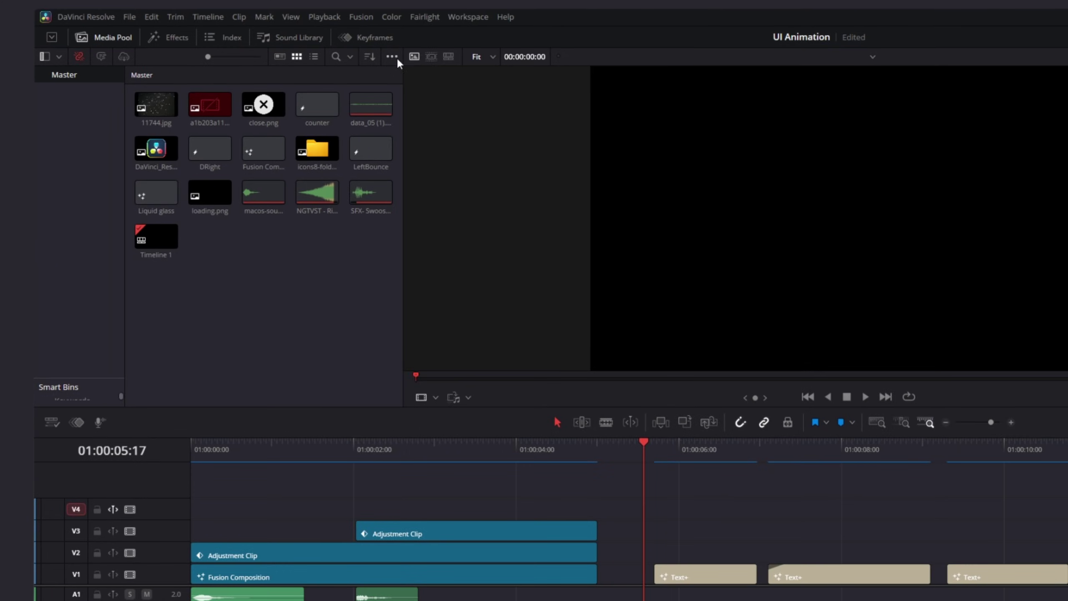
- Show Power Bins in the Media Pool and open the Master power bin
click(392, 56)
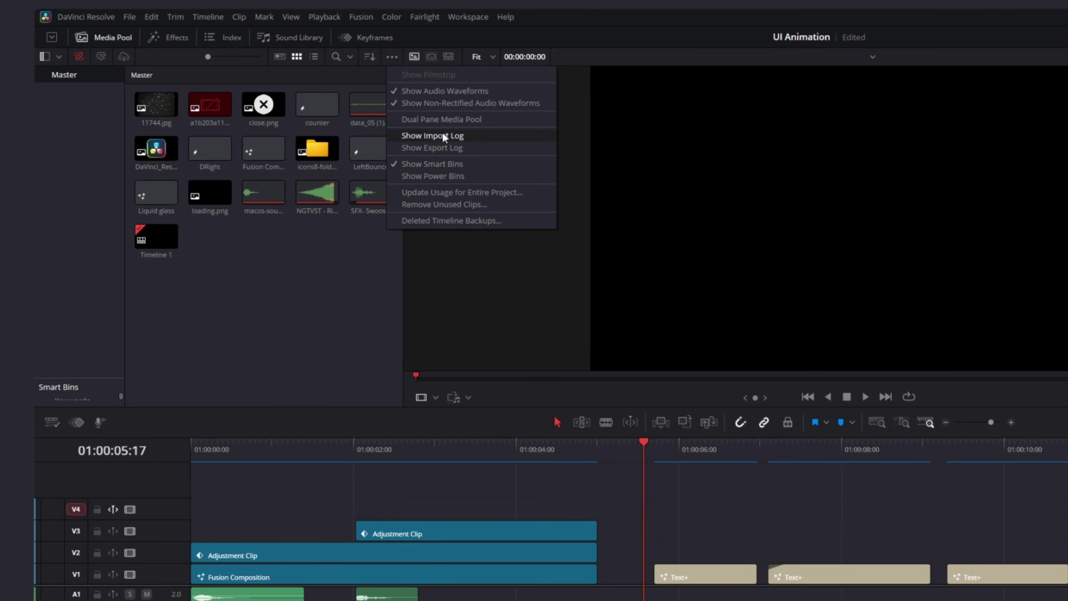
click(421, 176)
click(67, 262)
- Create two new bins under Master, naming one SFX
right_click(165, 166)
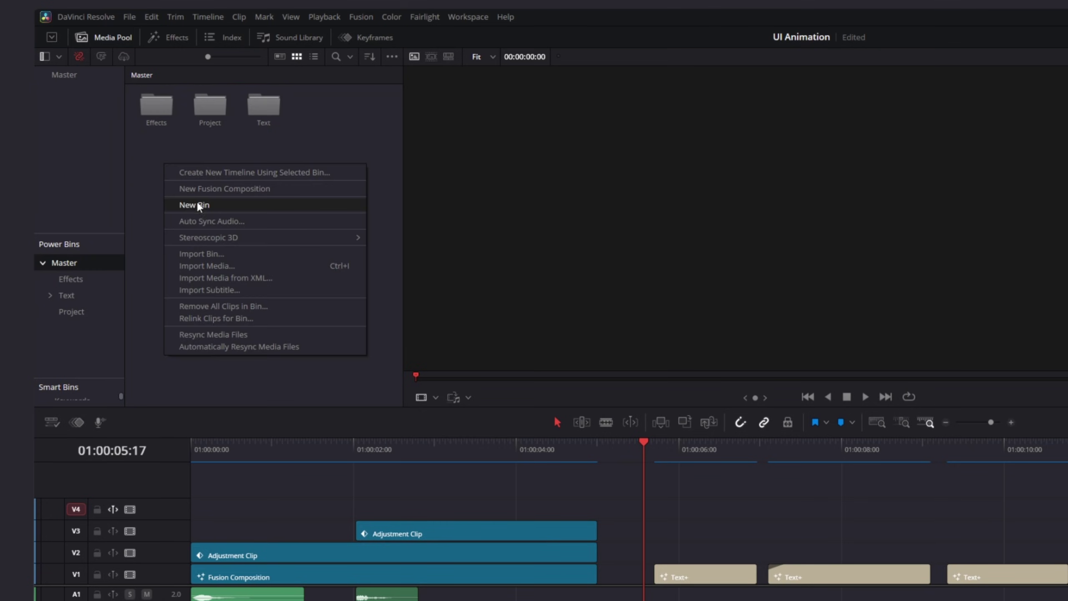
click(201, 206)
right_click(169, 165)
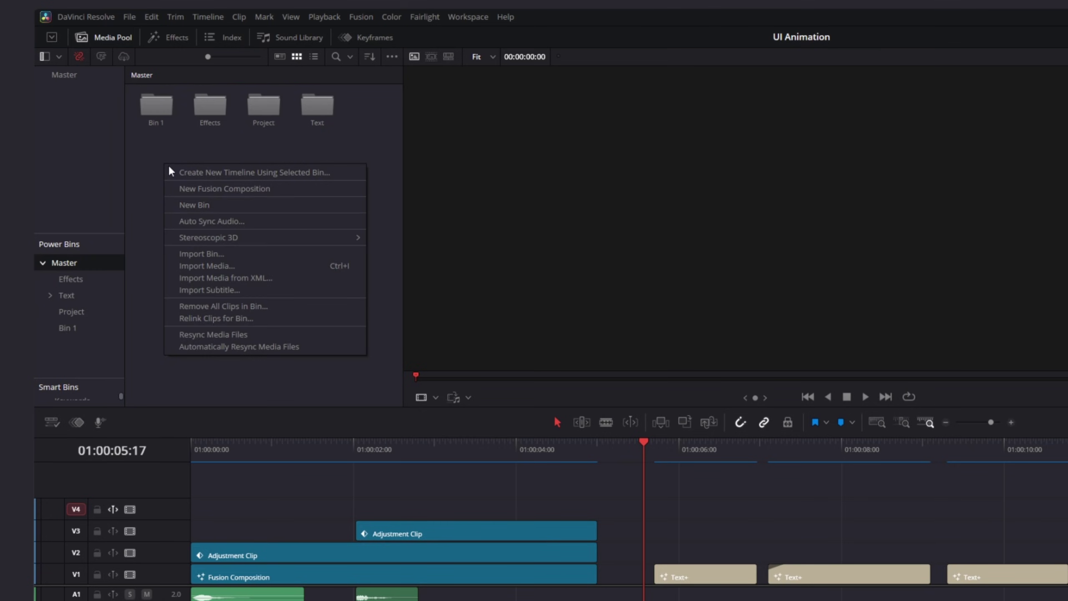
click(202, 206)
text(SFX)
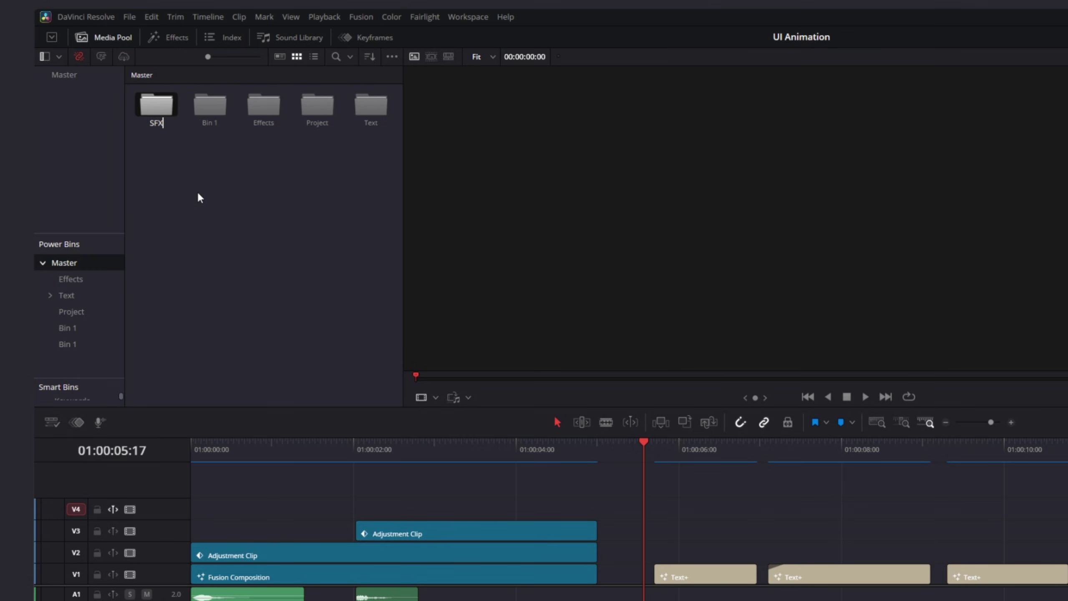
double_click(210, 122)
- Name the second bin 'Text aimation' and store the SFX-Swoosh04 sound in the SFX bin
text(Text aimation)
key(Return)
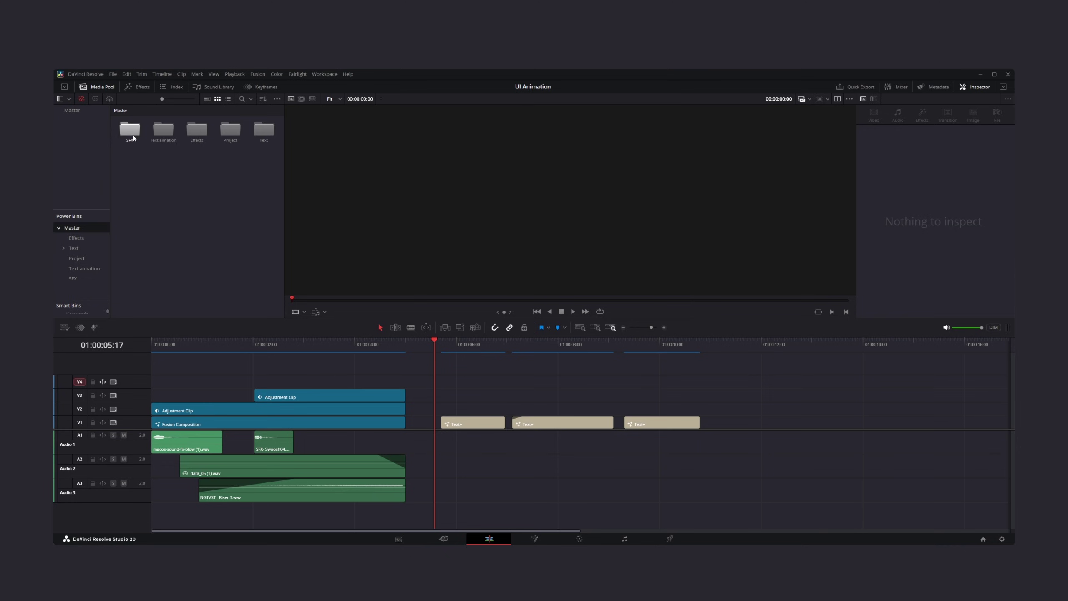
double_click(156, 105)
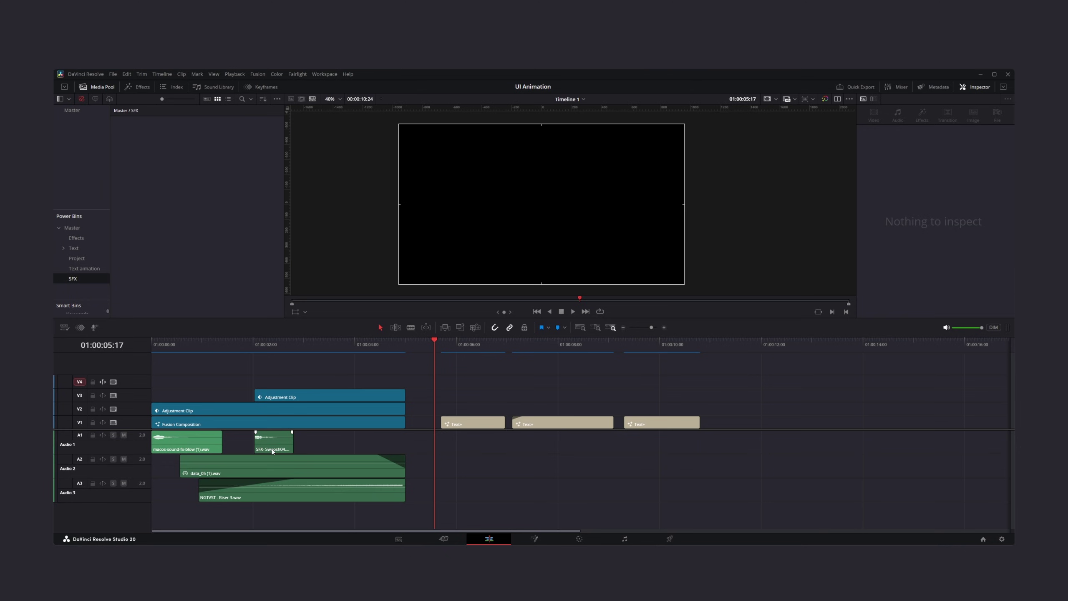
click(273, 452)
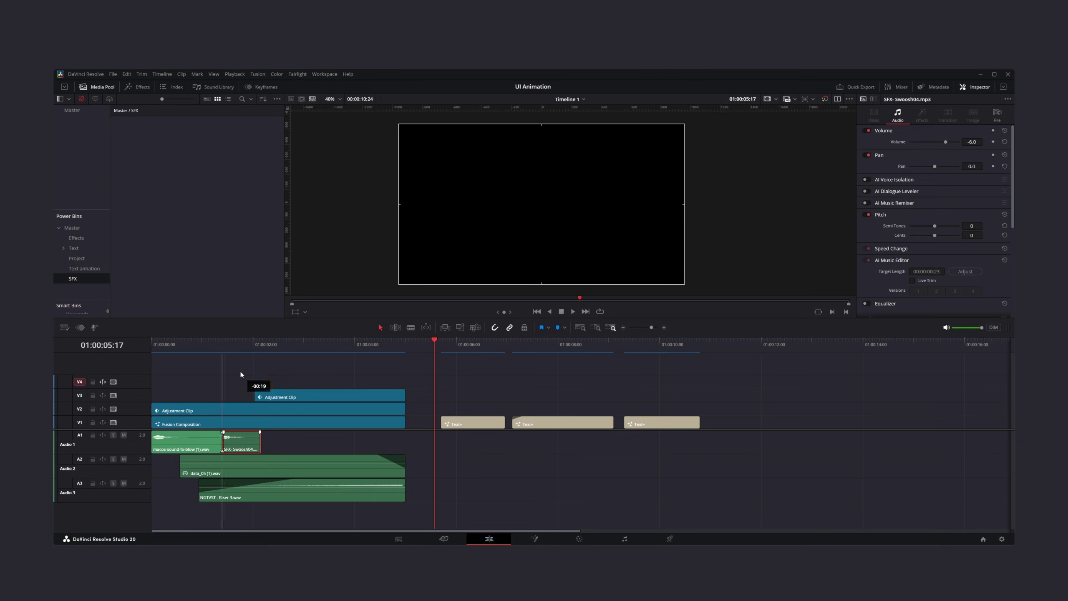
drag(241, 374, 211, 238)
drag(196, 193, 196, 192)
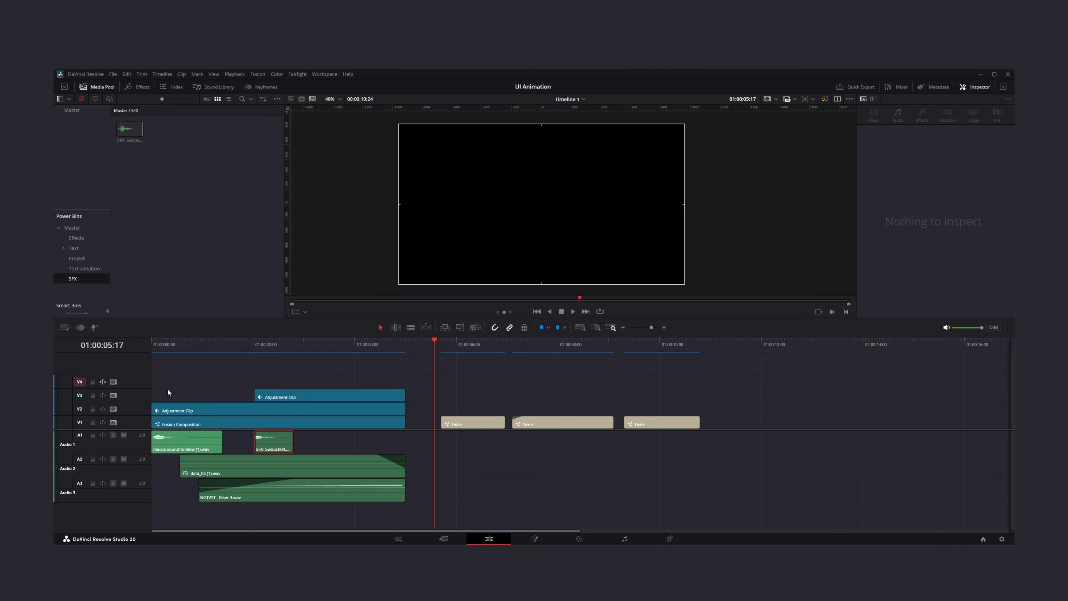
- Select the blow sound clip, then save the middle and first Text+ titles into Text aimation
click(181, 440)
key(space)
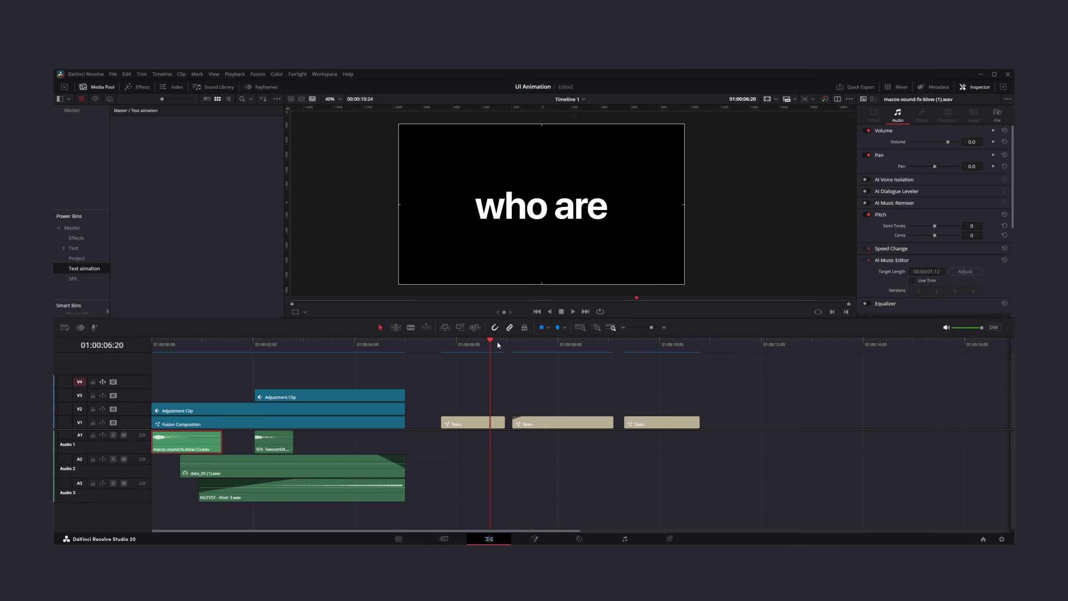
drag(521, 422, 202, 189)
drag(475, 423, 452, 379)
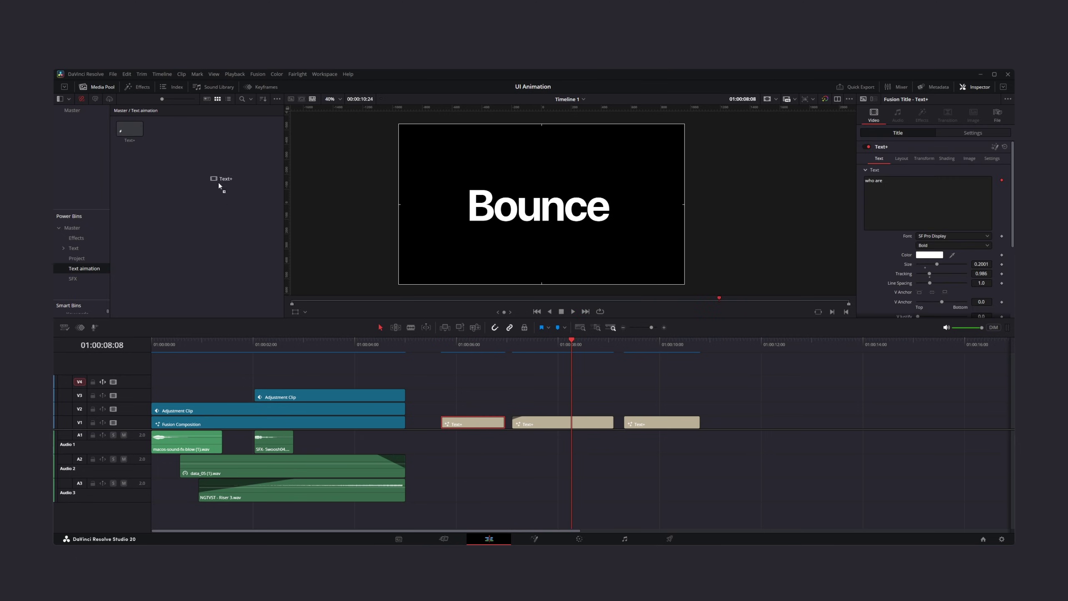
drag(218, 185, 219, 186)
- Open Untitled Project 1 from the Project Manager and preview the blow sound in its SFX power bin
key(shift+1)
double_click(511, 409)
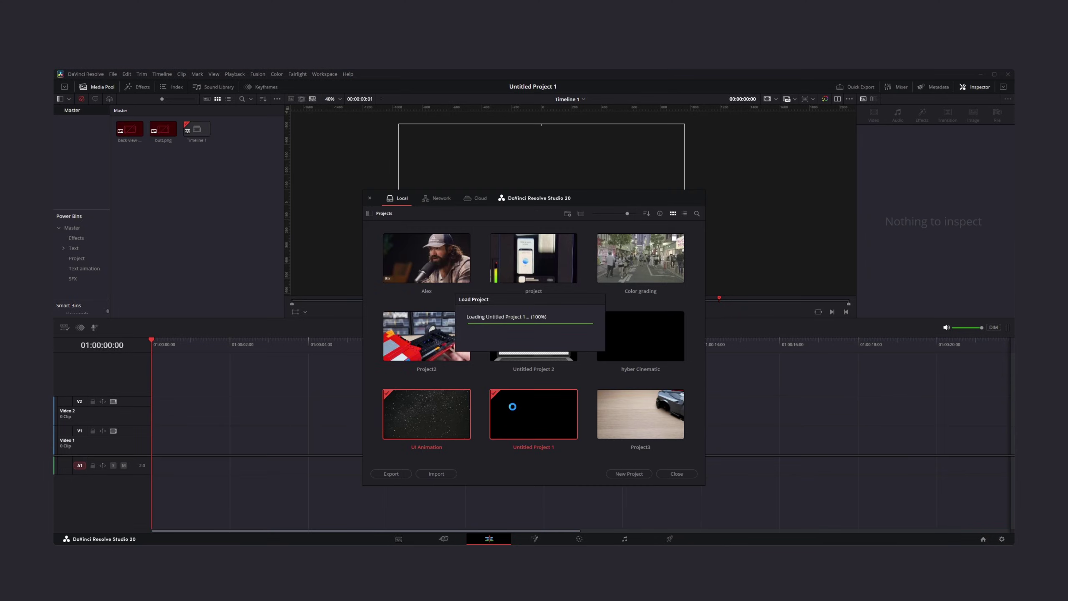
click(80, 228)
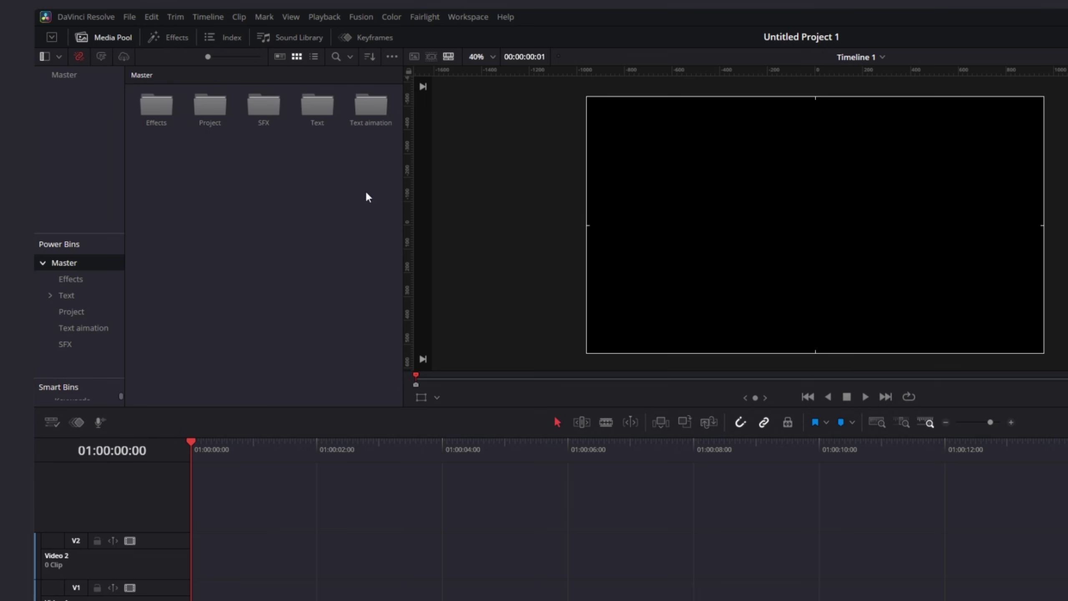
double_click(270, 105)
click(153, 101)
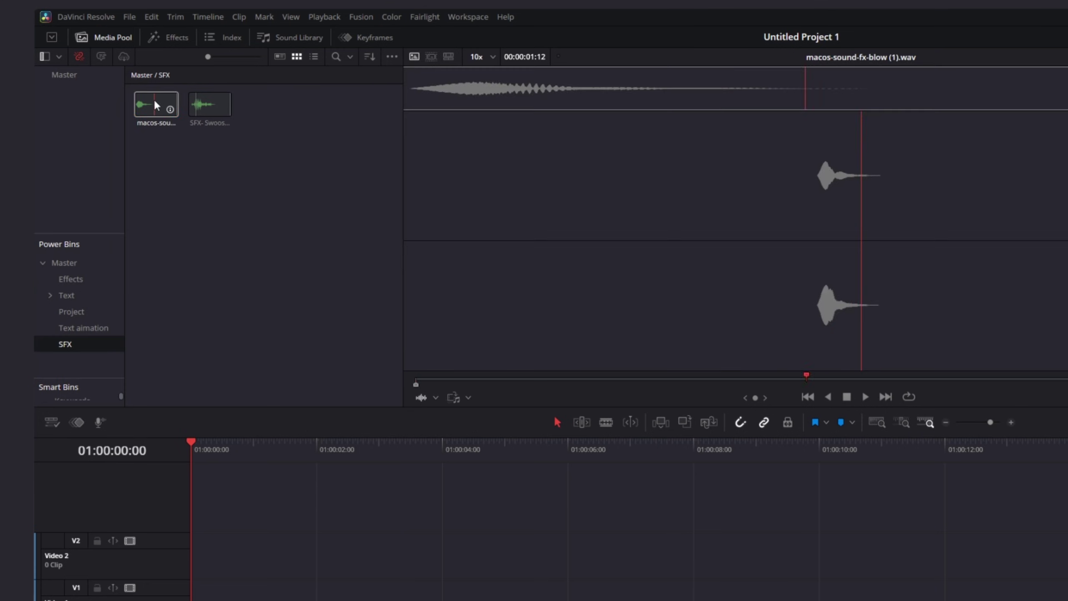
- Place the blow and swoosh sounds on A1 and two Text+ titles on V1, previewing the Bounce title
drag(153, 101, 244, 525)
drag(209, 106, 304, 600)
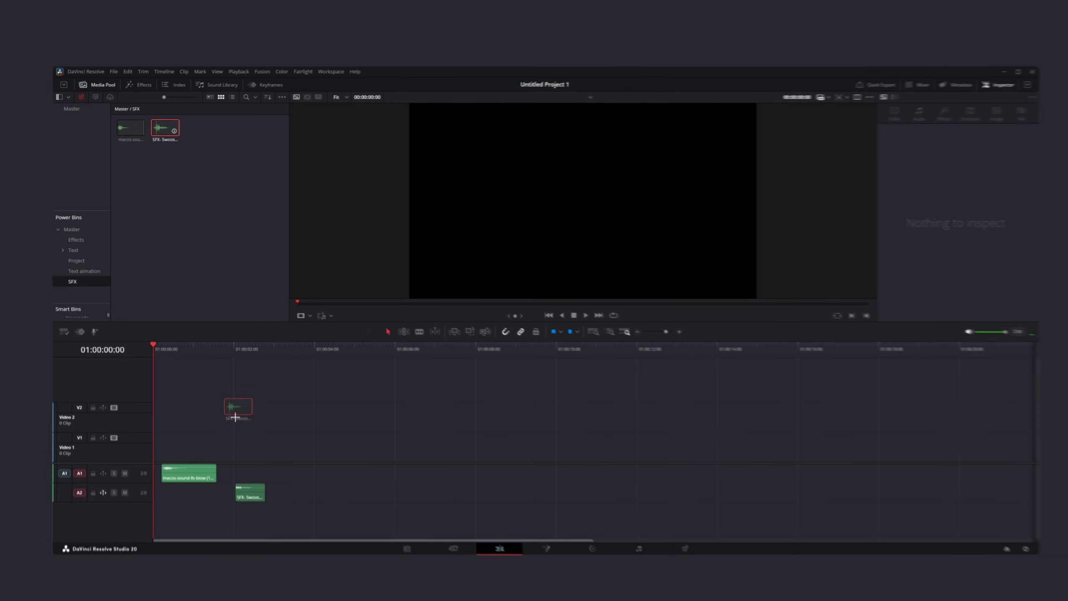
drag(222, 468, 222, 467)
click(84, 268)
drag(129, 129, 263, 440)
drag(358, 412, 354, 441)
drag(259, 347, 296, 359)
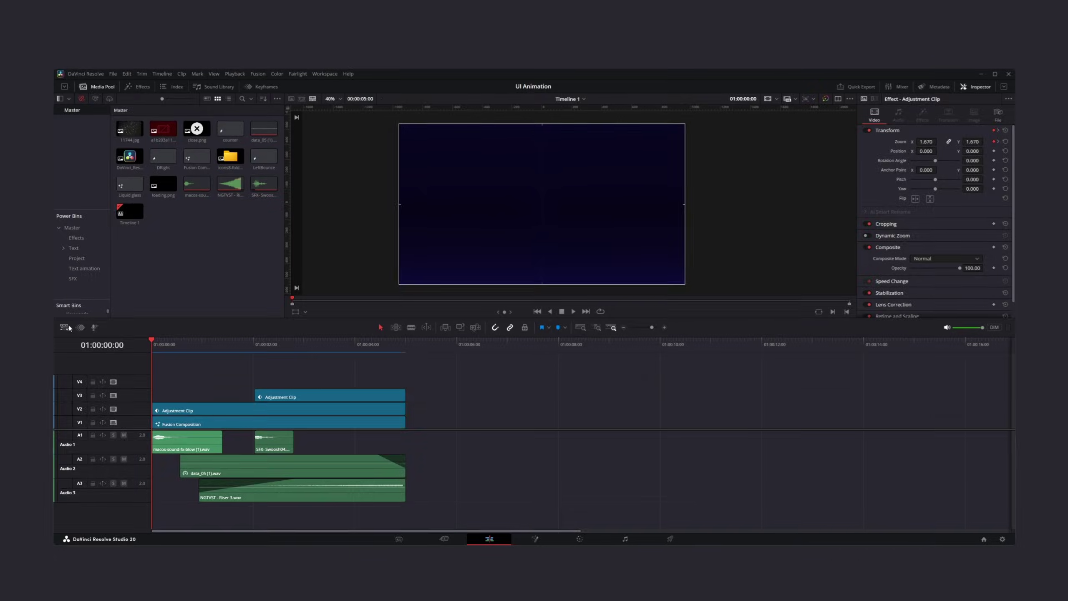
- Turn on stacked timelines and paste all of Timeline 1's clips into a new timeline tab
click(92, 274)
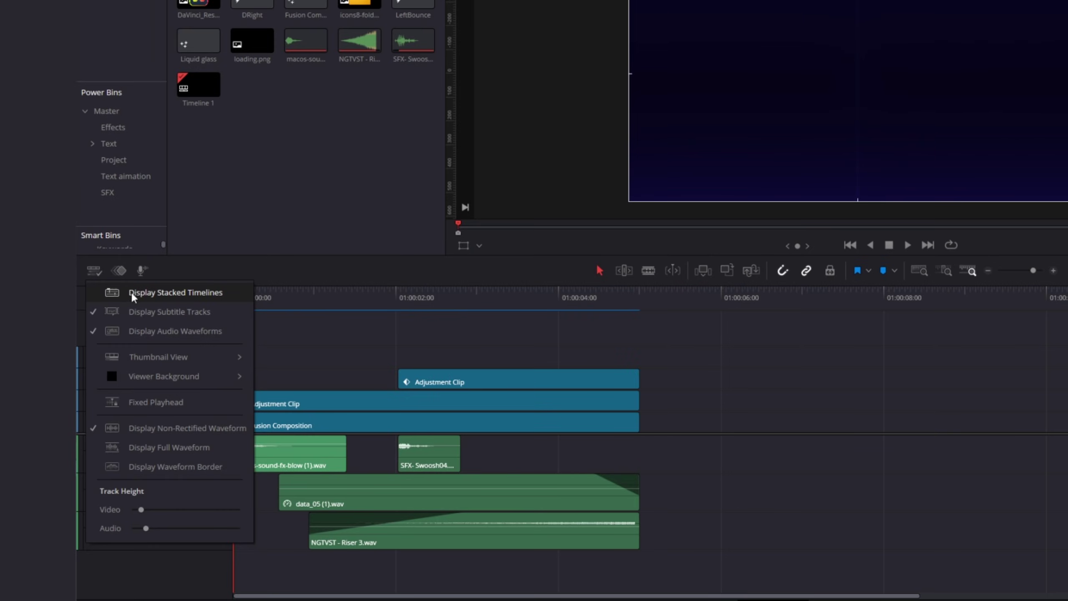
click(137, 298)
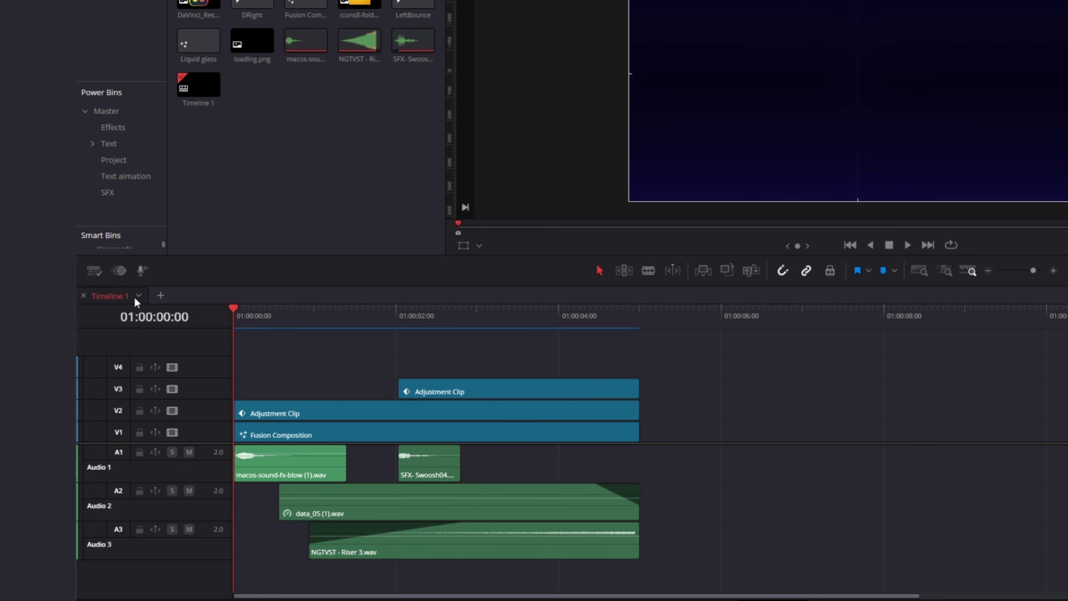
key(ctrl+a)
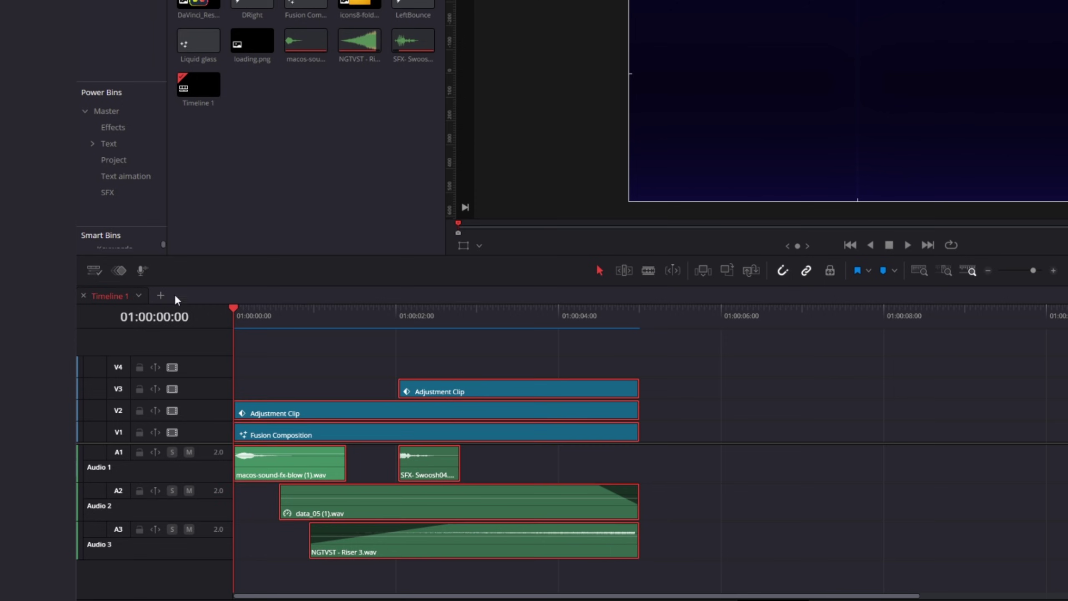
click(160, 296)
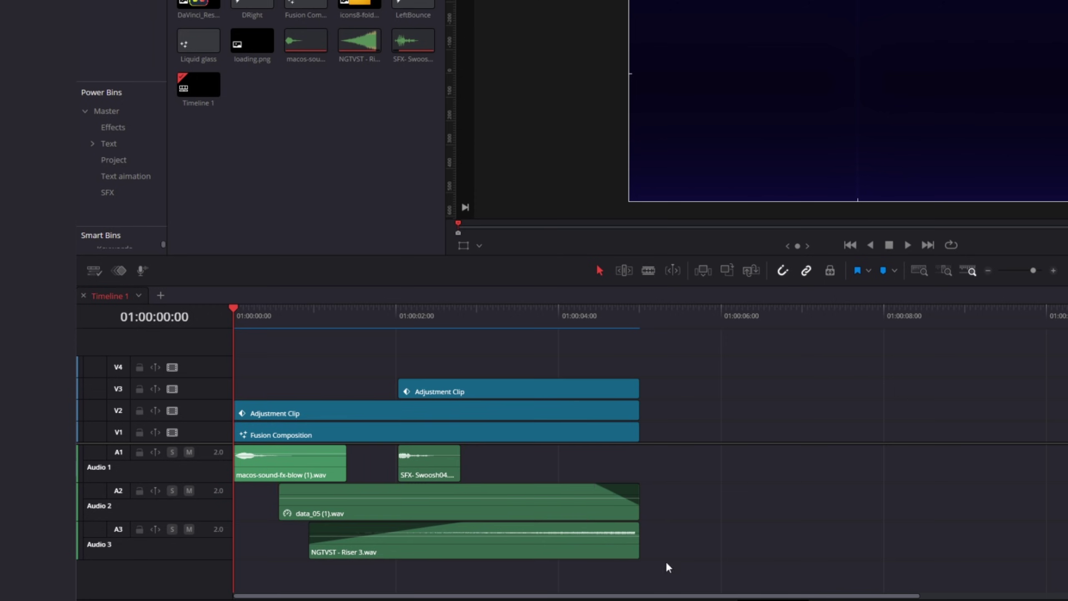
key(ctrl+v)
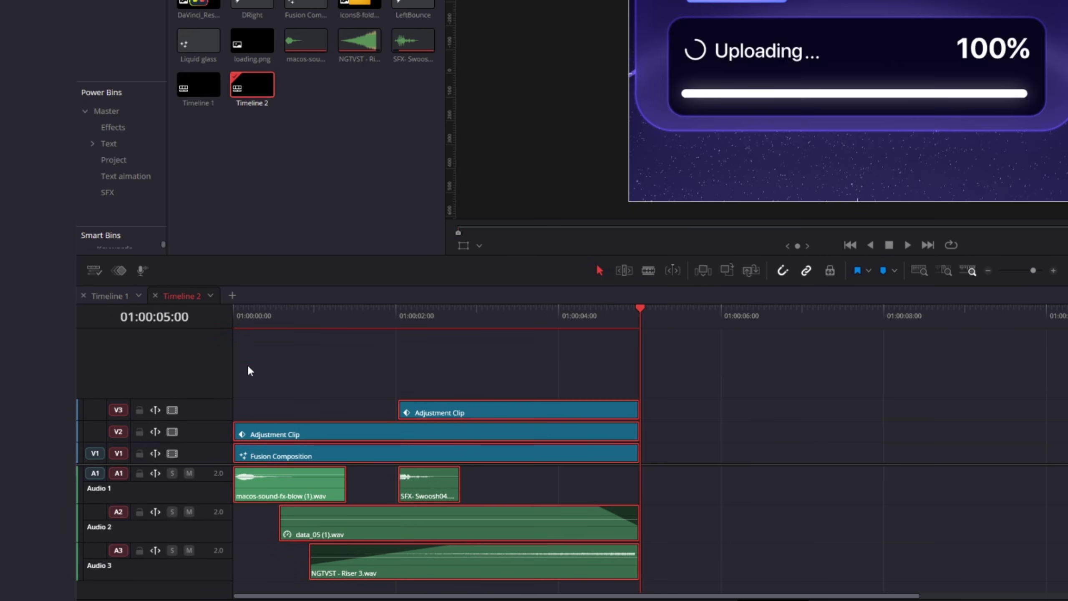
- Rename the Timeline 2 tab to 'V2'
click(398, 313)
click(210, 296)
click(214, 337)
text(V)
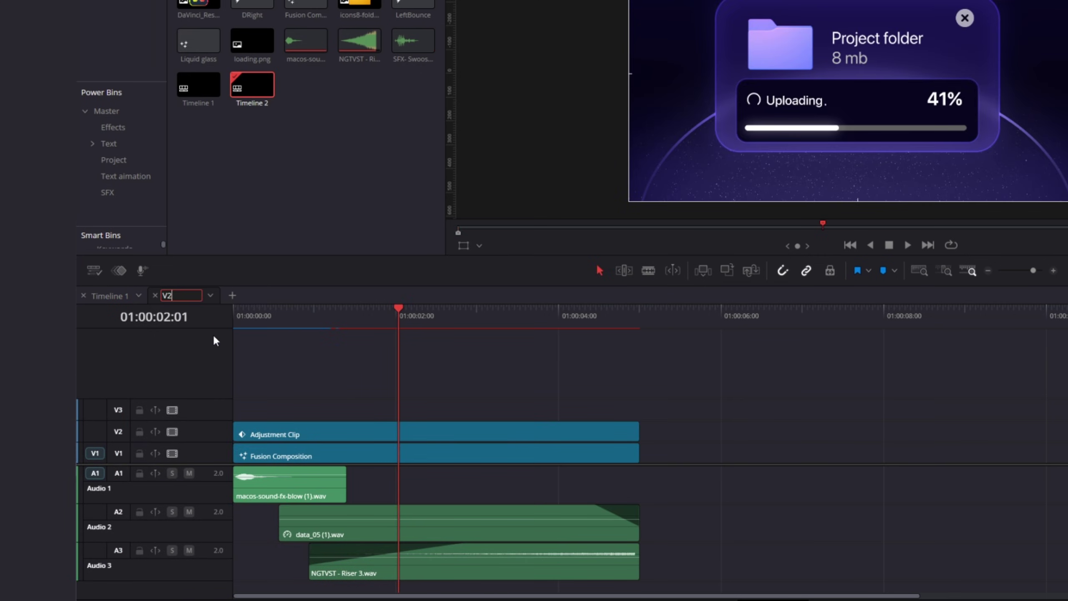
text(2)
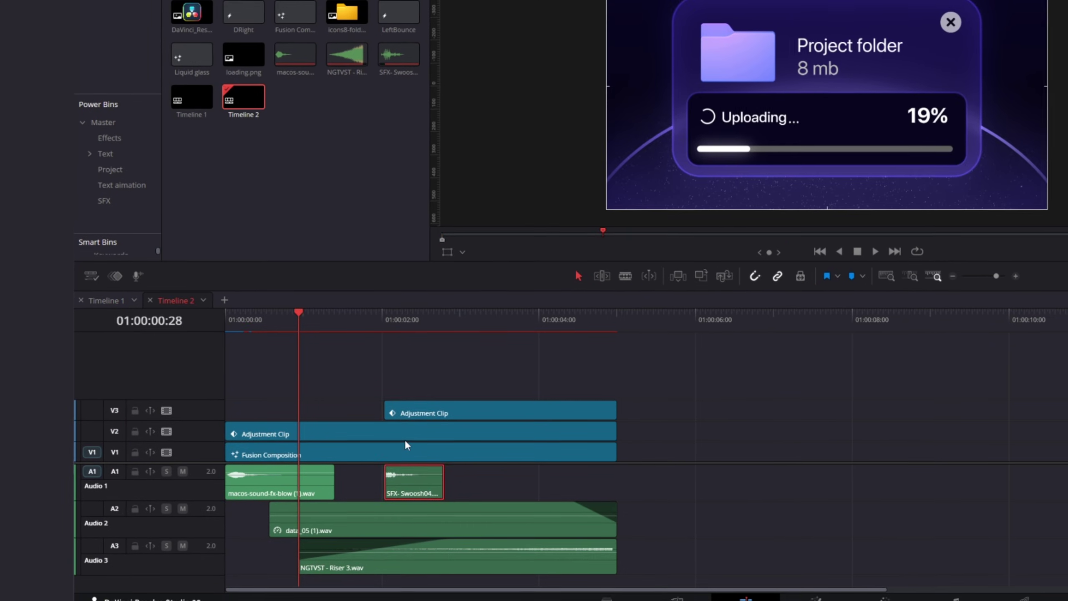
click(418, 314)
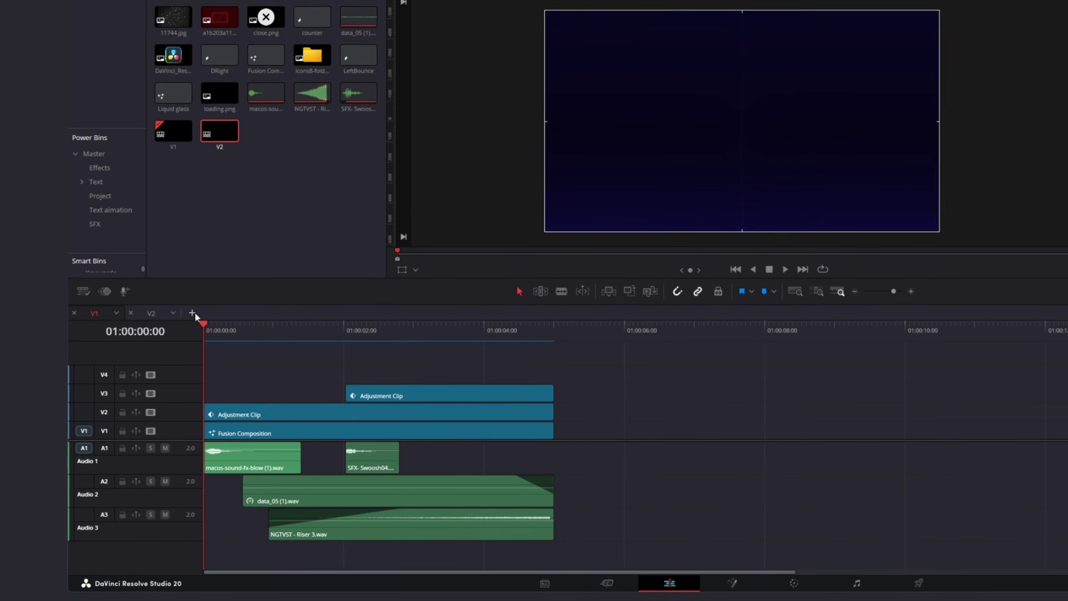
- Paste the clips into a third timeline tab and name it 'V3'
click(192, 313)
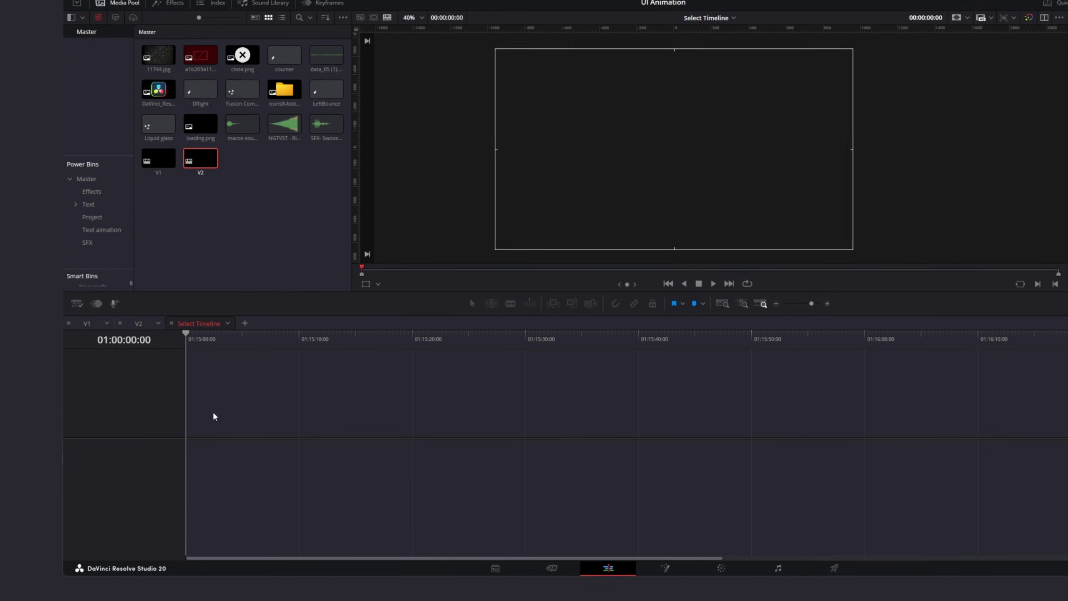
key(ctrl+v)
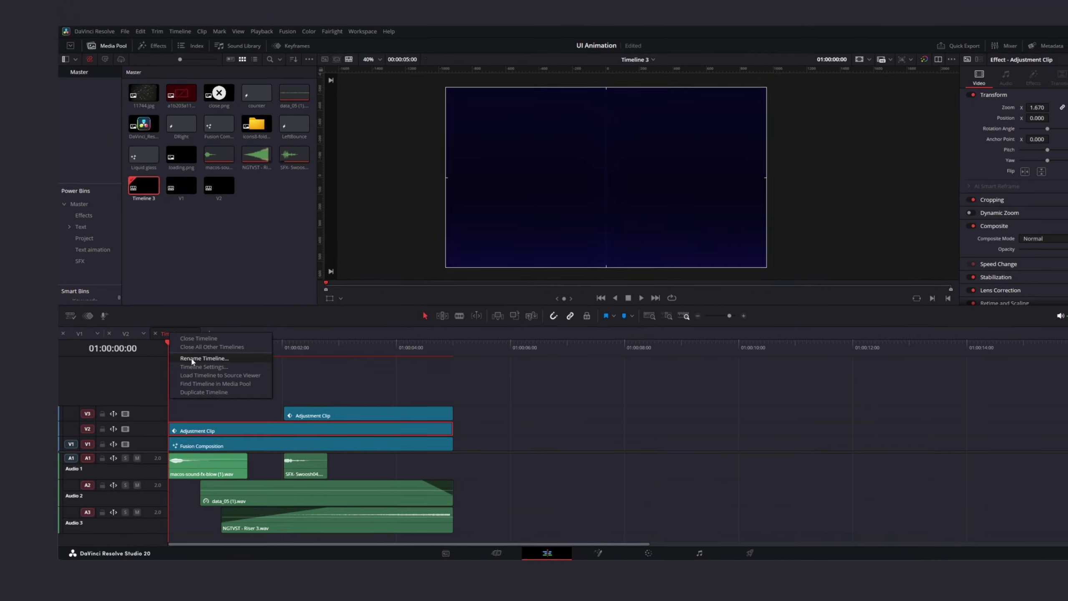
click(196, 356)
text(V3)
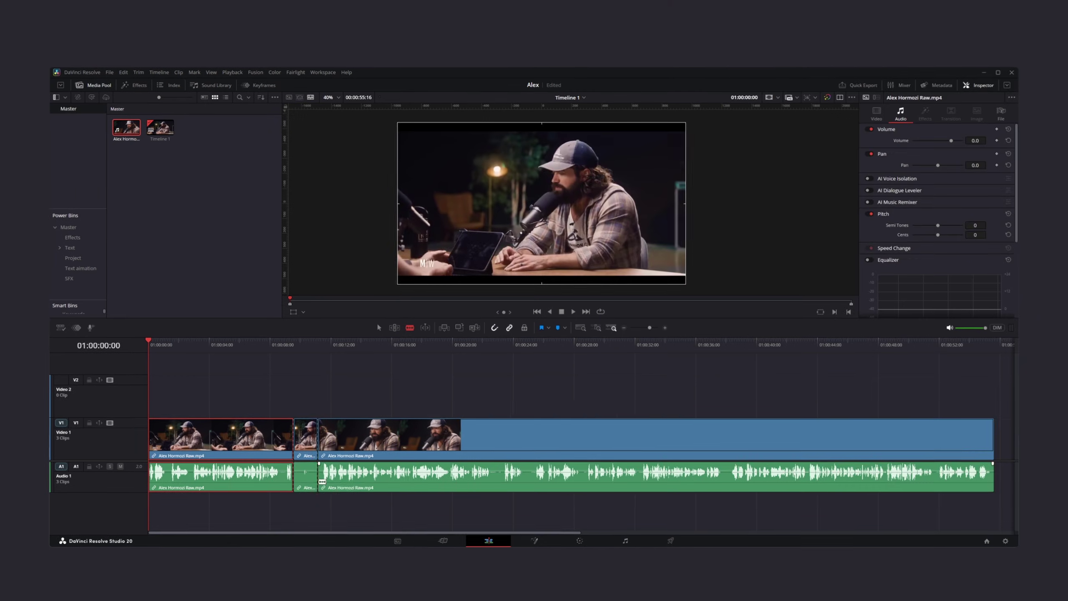
- Blade the interview clip into pieces at its pauses and silent gaps
click(146, 497)
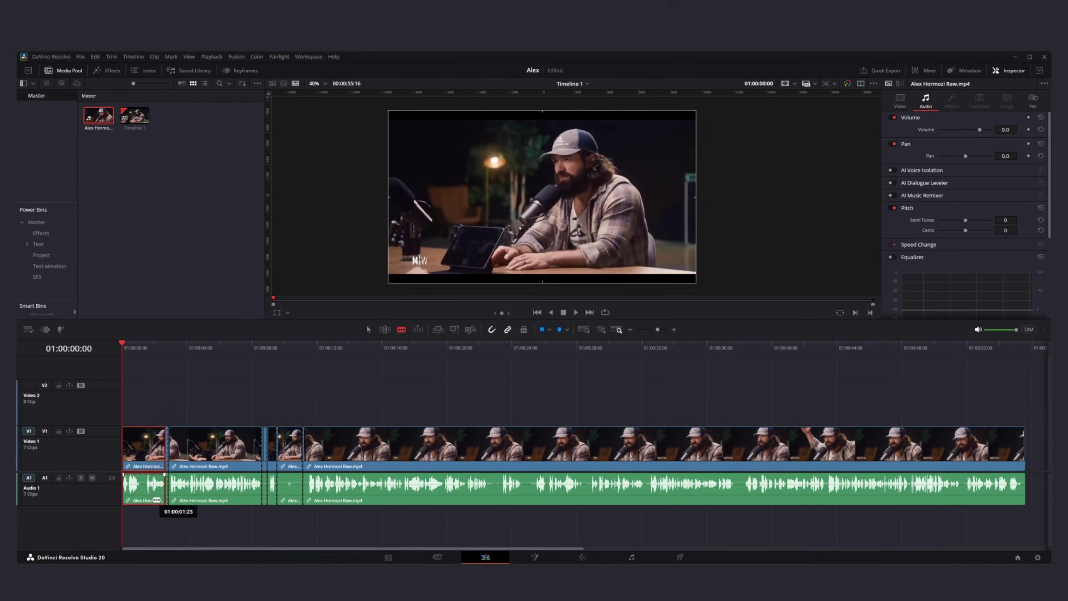
click(150, 497)
click(490, 492)
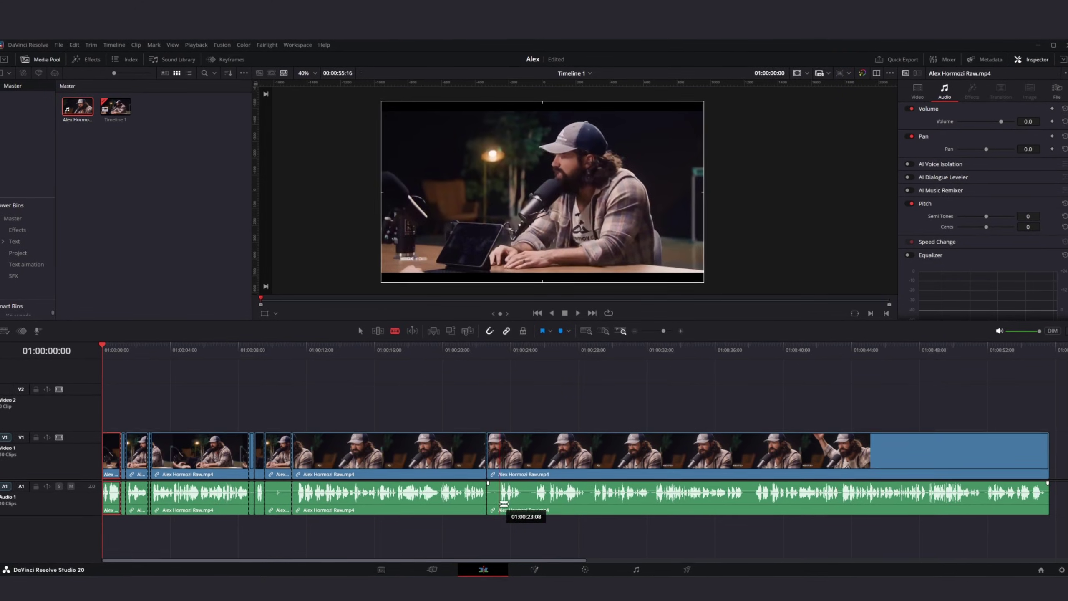
click(499, 501)
click(523, 501)
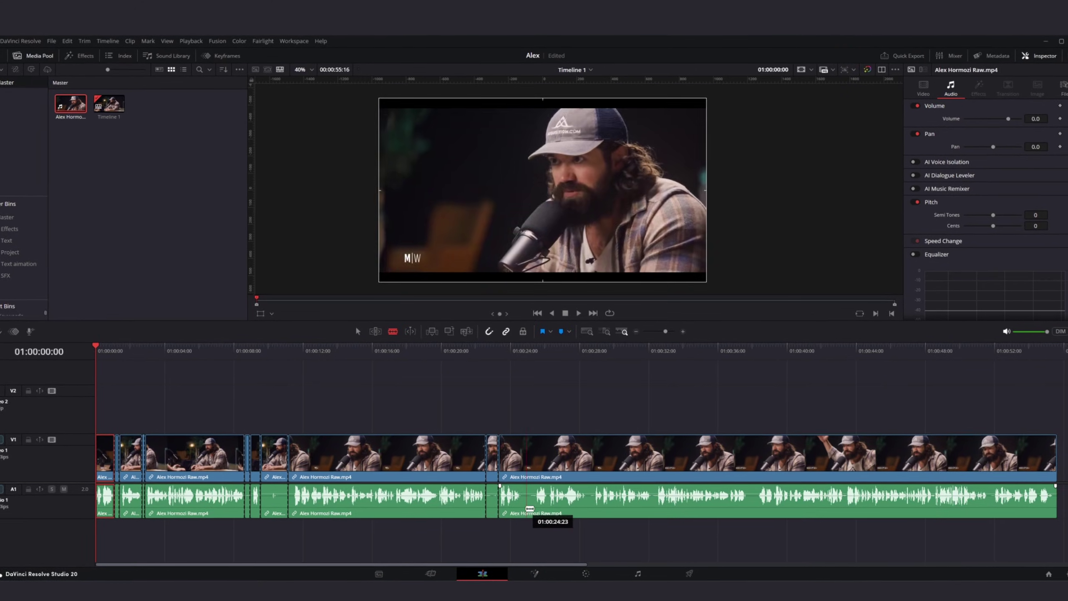
click(532, 501)
click(586, 501)
click(592, 500)
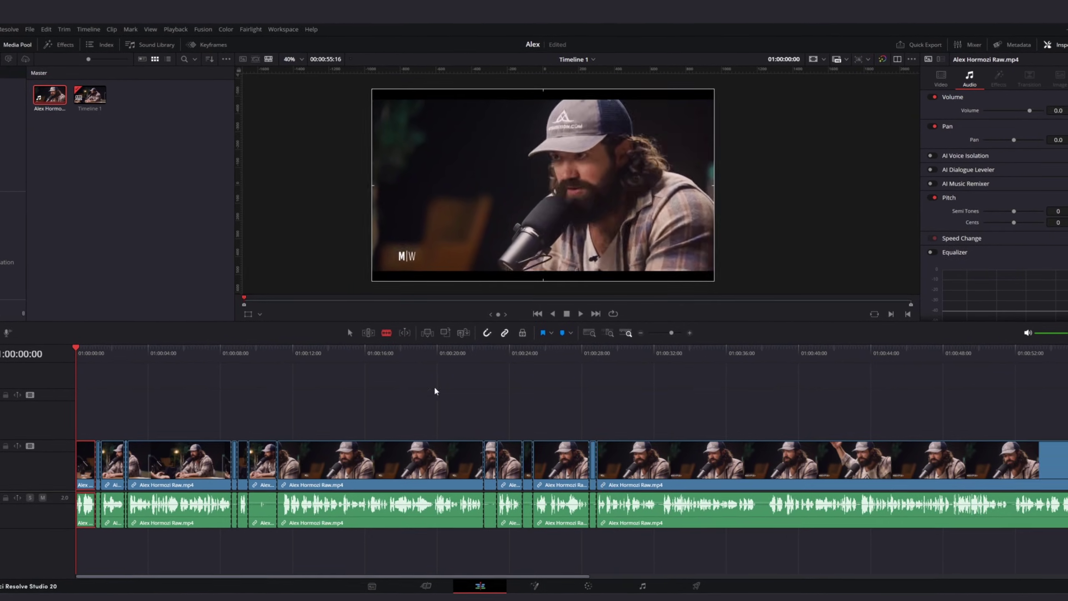
- Ripple delete the short silent piece near 9 seconds, closing the gap
key(a)
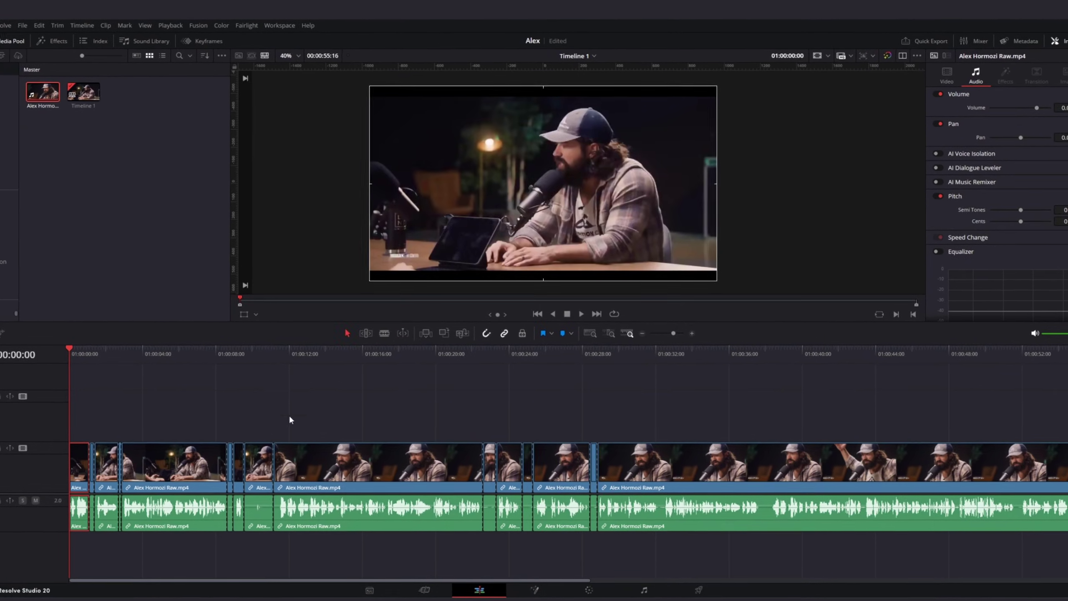
click(255, 461)
key(Delete)
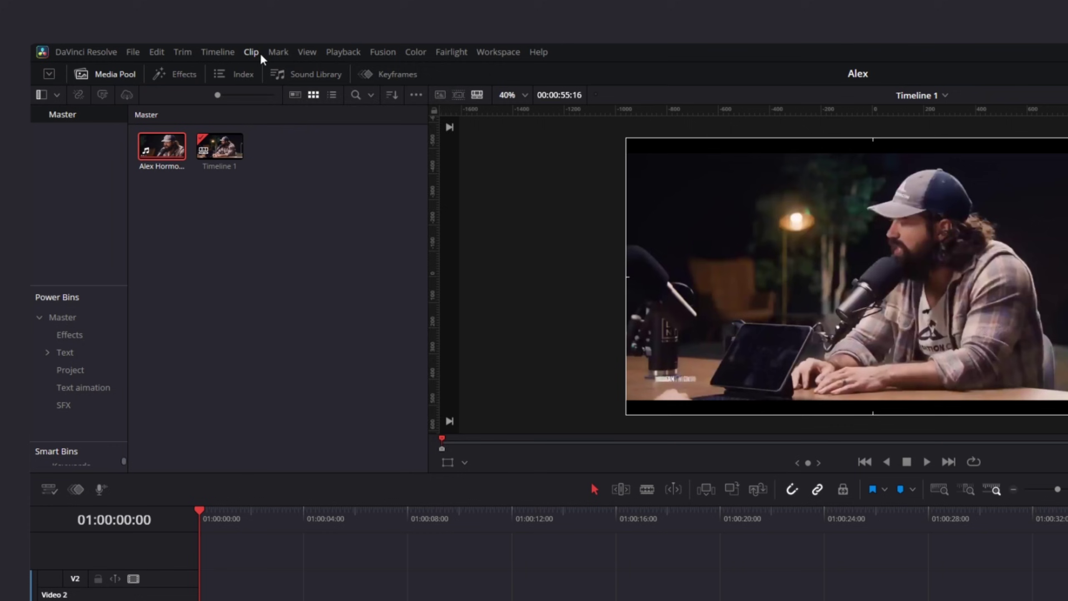
click(89, 15)
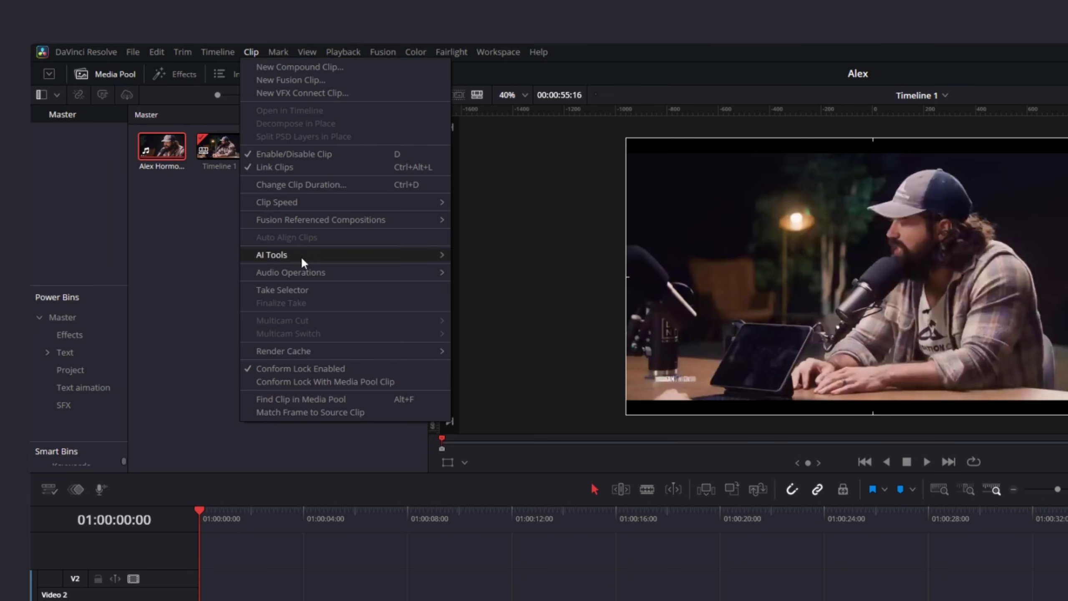
- Ripple Delete Silence with threshold -11.7 dB and a 14-frame minimum to strip
mouse_move(313, 273)
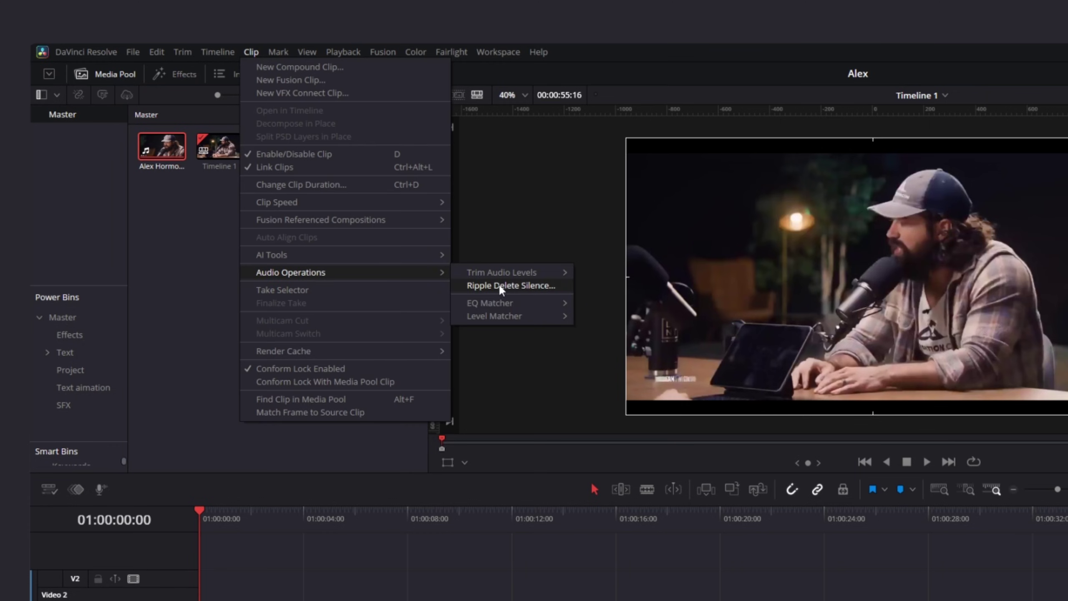
click(527, 285)
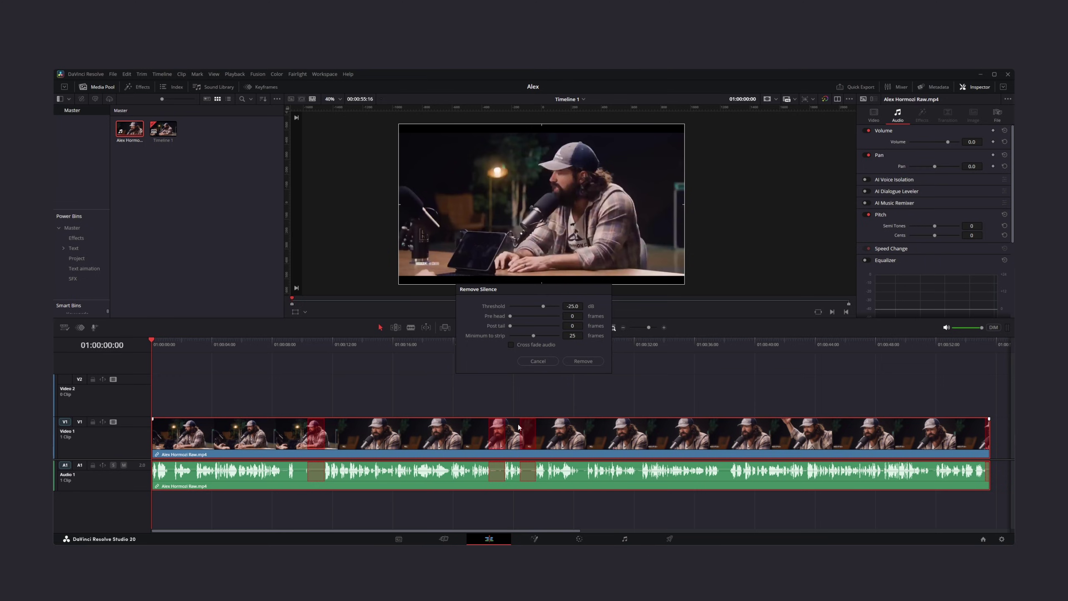
drag(543, 306, 507, 299)
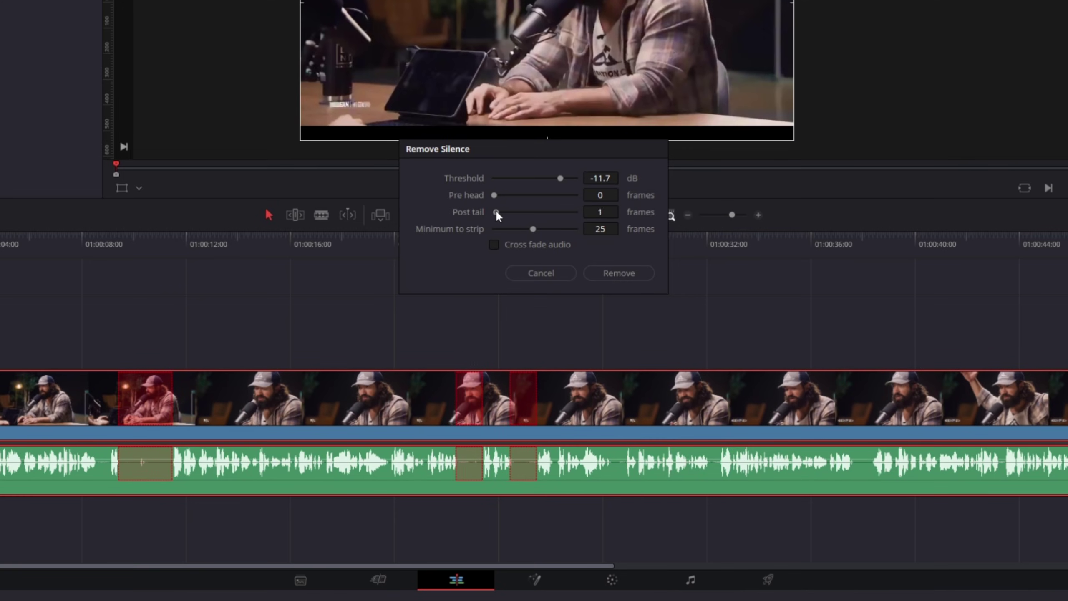
drag(533, 229, 514, 229)
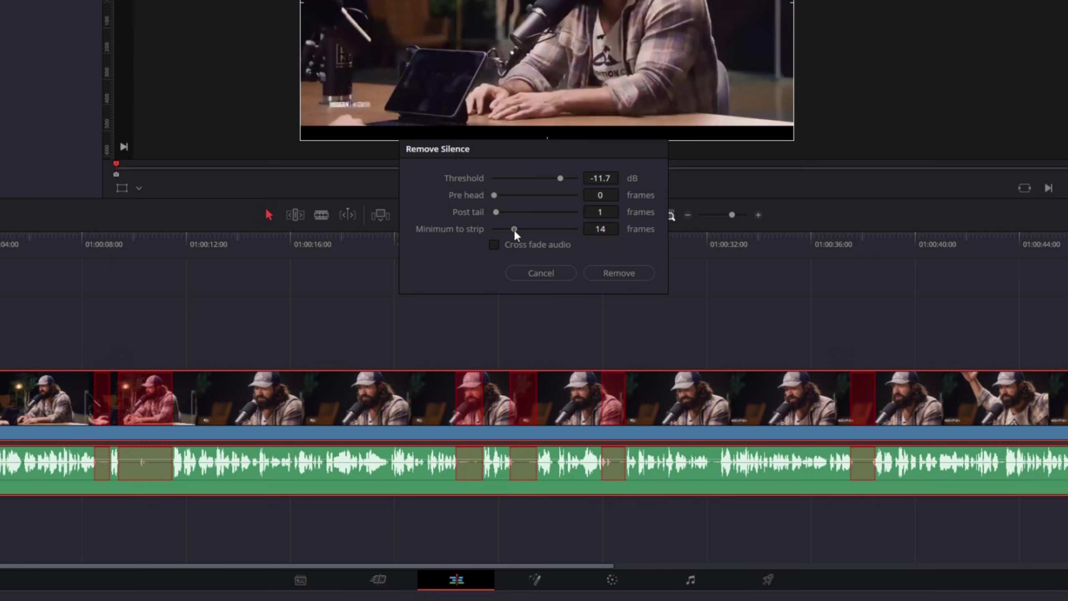
click(610, 273)
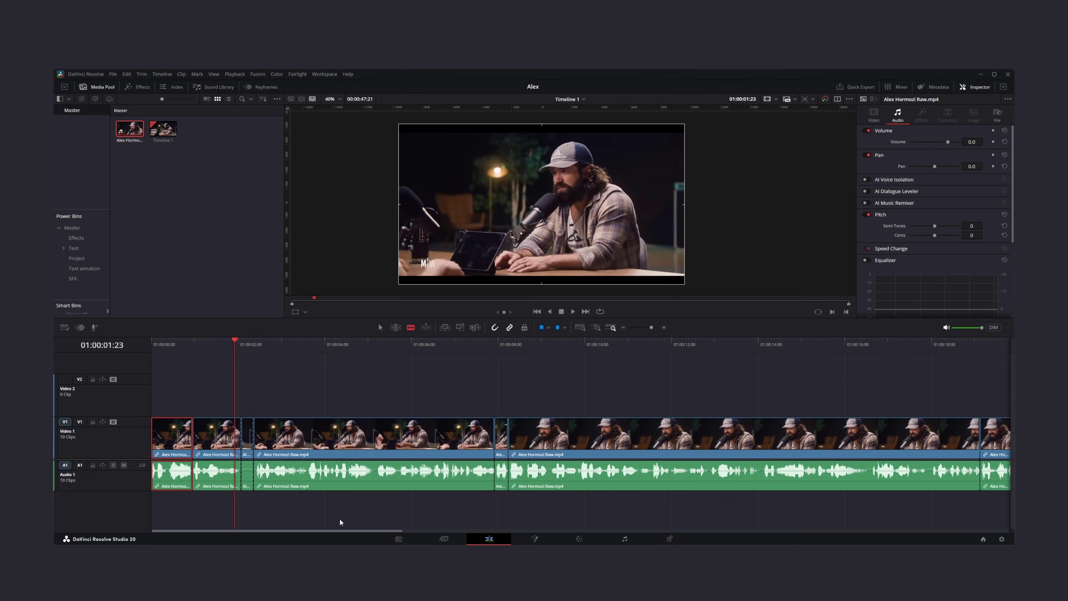
drag(331, 532, 464, 521)
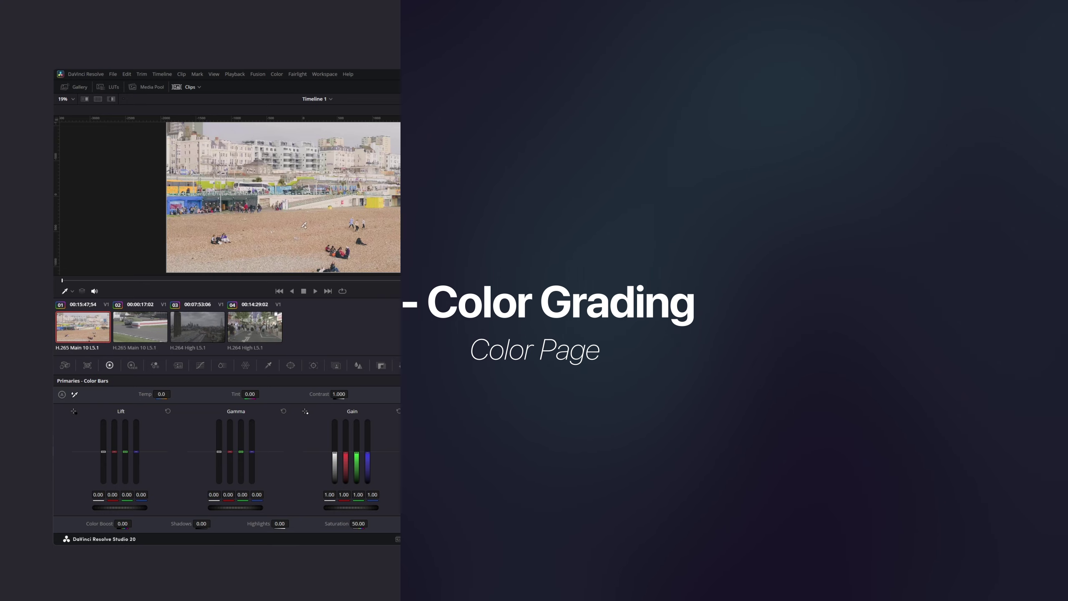
- Copy clip 01's grade onto selected clips 02–04 by middle-clicking it, then verify each clip
click(140, 327)
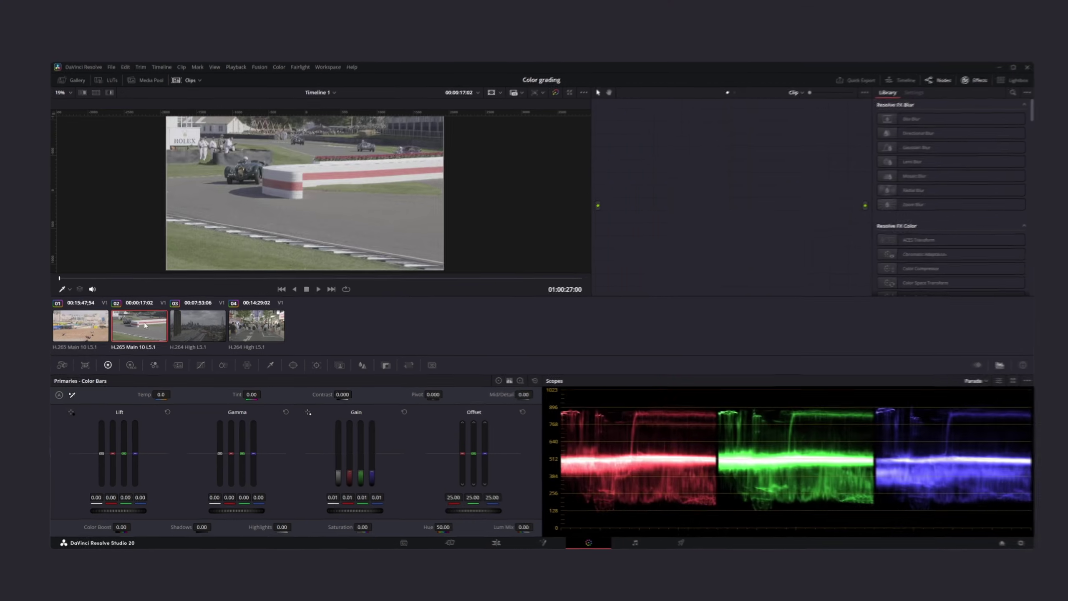
click(198, 327)
click(273, 319)
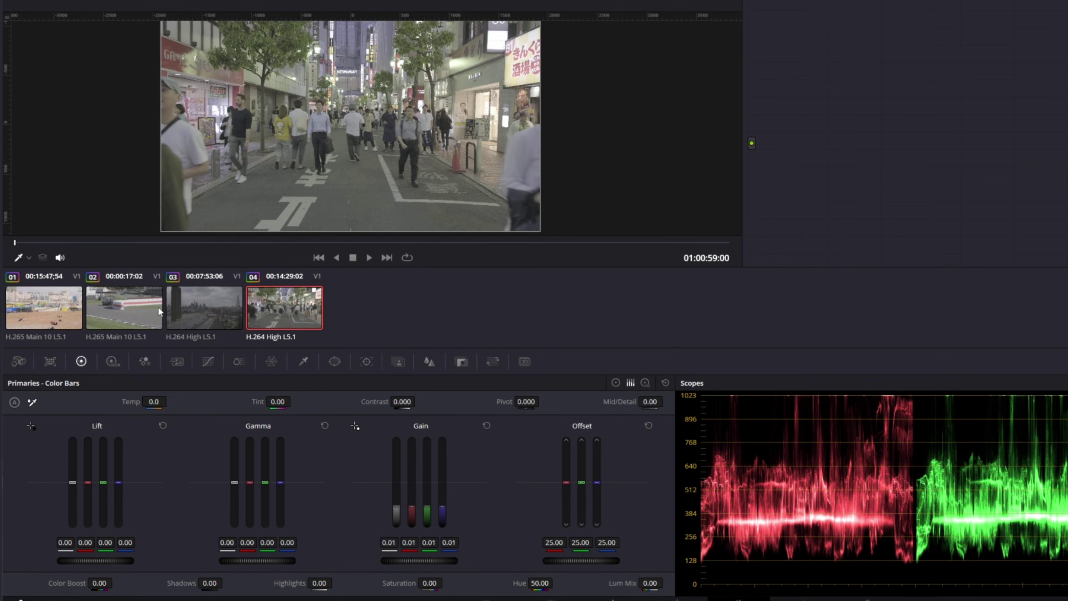
shift+click(140, 311)
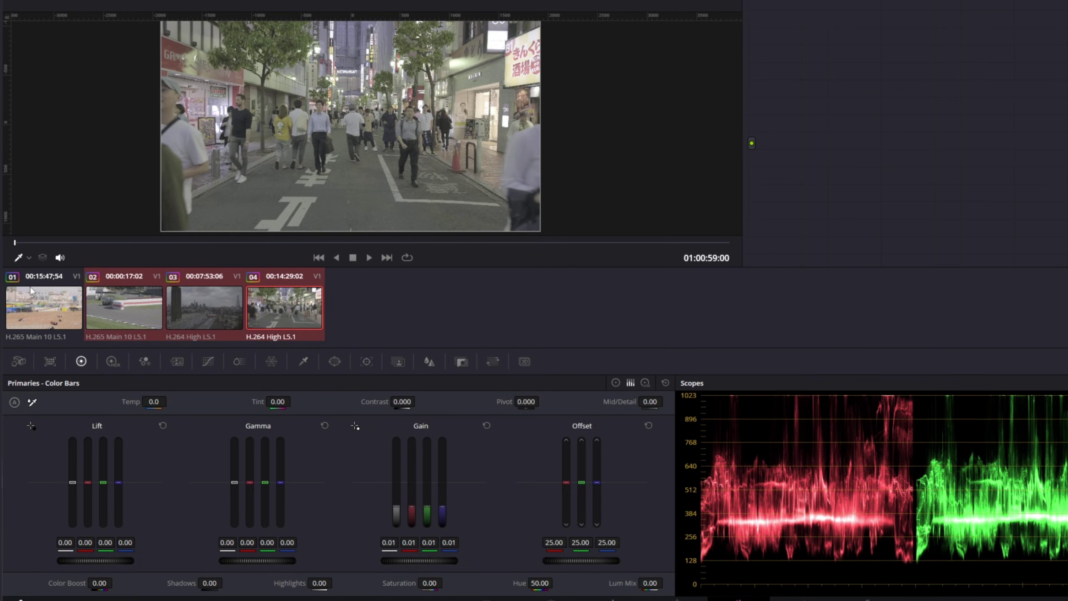
middle_click(37, 304)
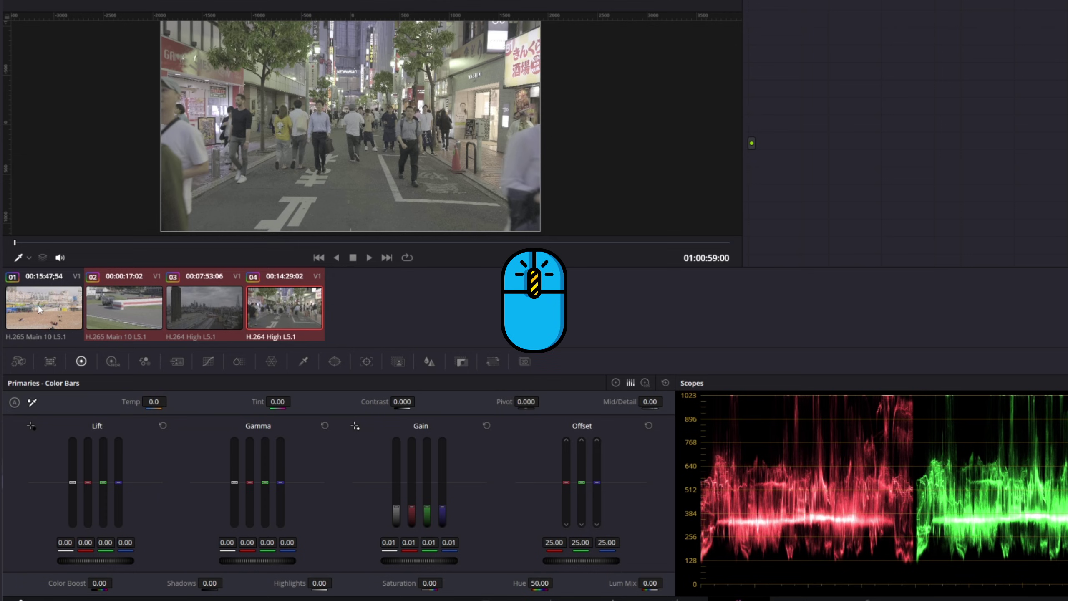
click(131, 311)
click(202, 320)
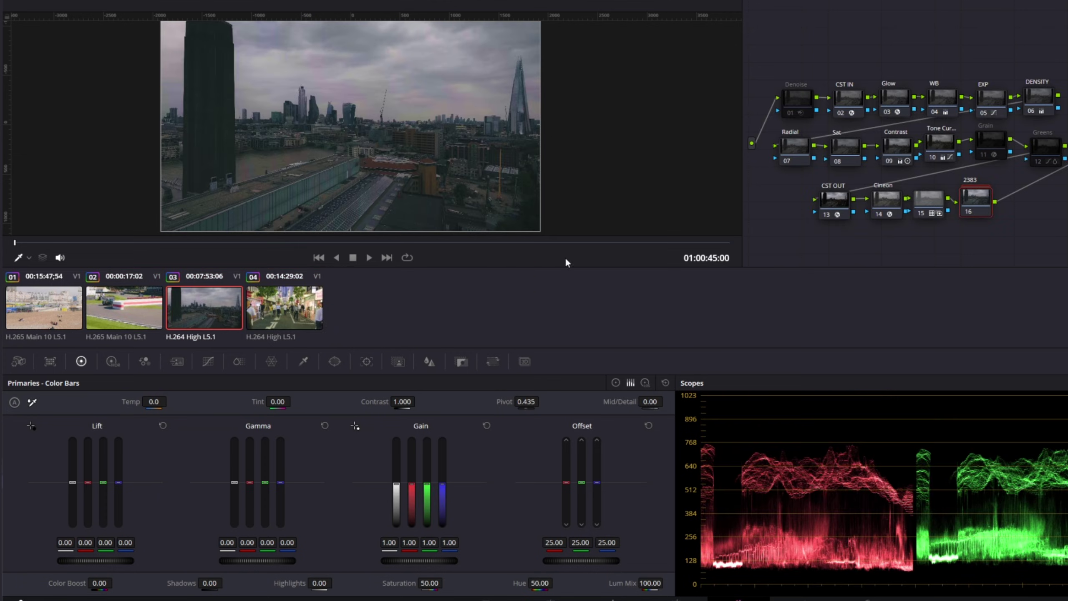
click(296, 309)
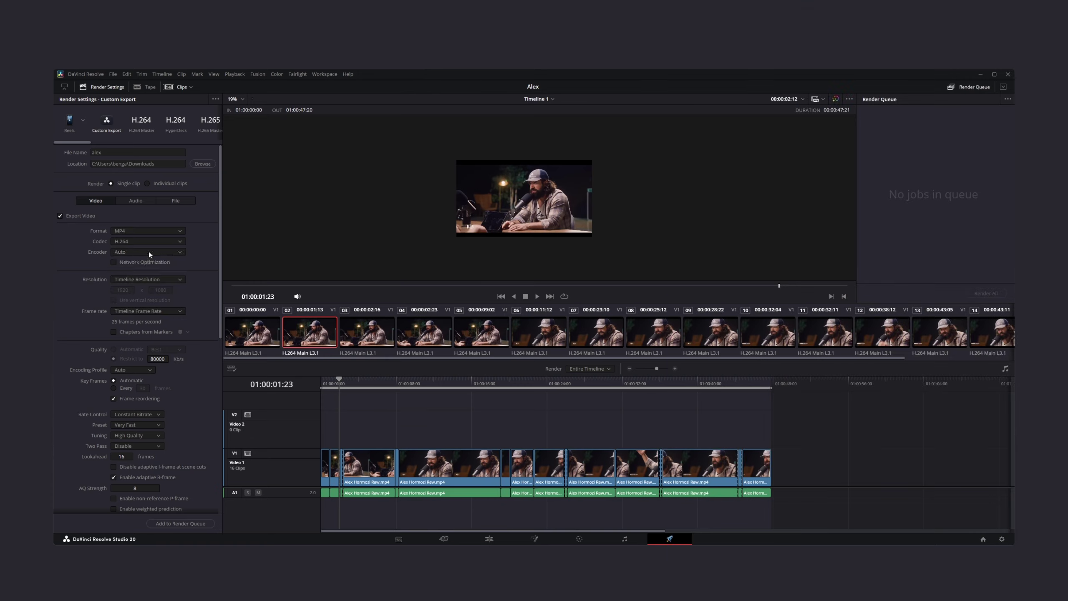
- Set the Deliver page output resolution to 1920 x 1080 HD
click(149, 251)
click(146, 262)
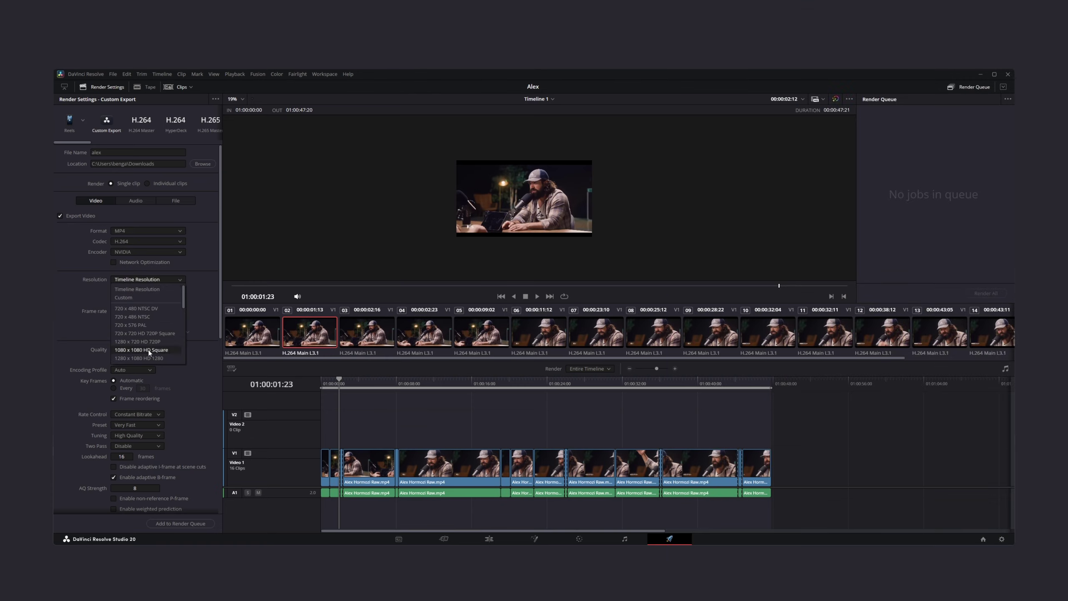
scroll(127, 396, down, 2)
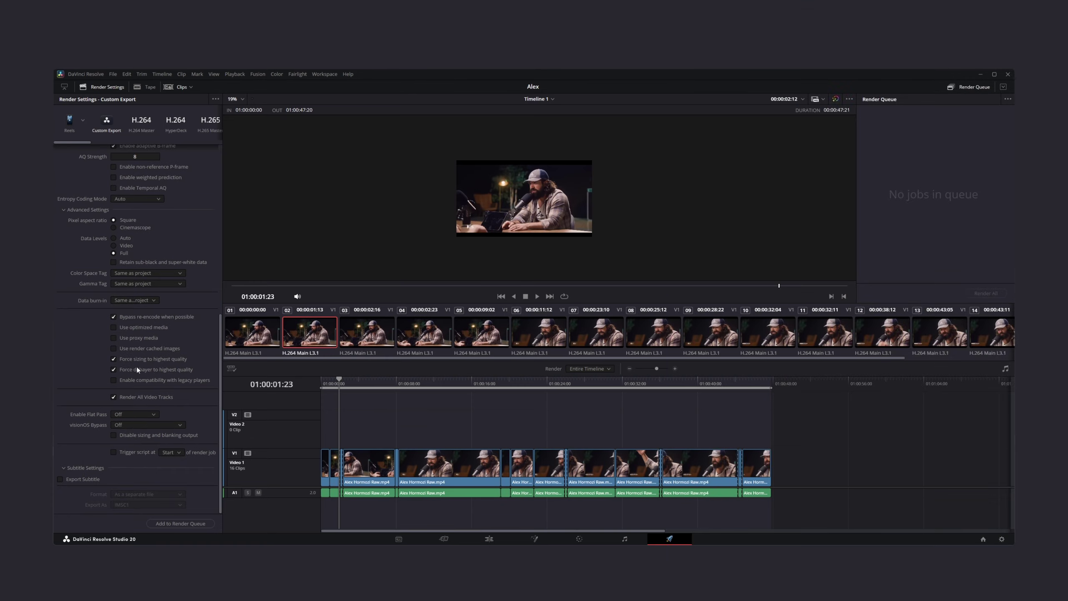
scroll(131, 342, up, 2)
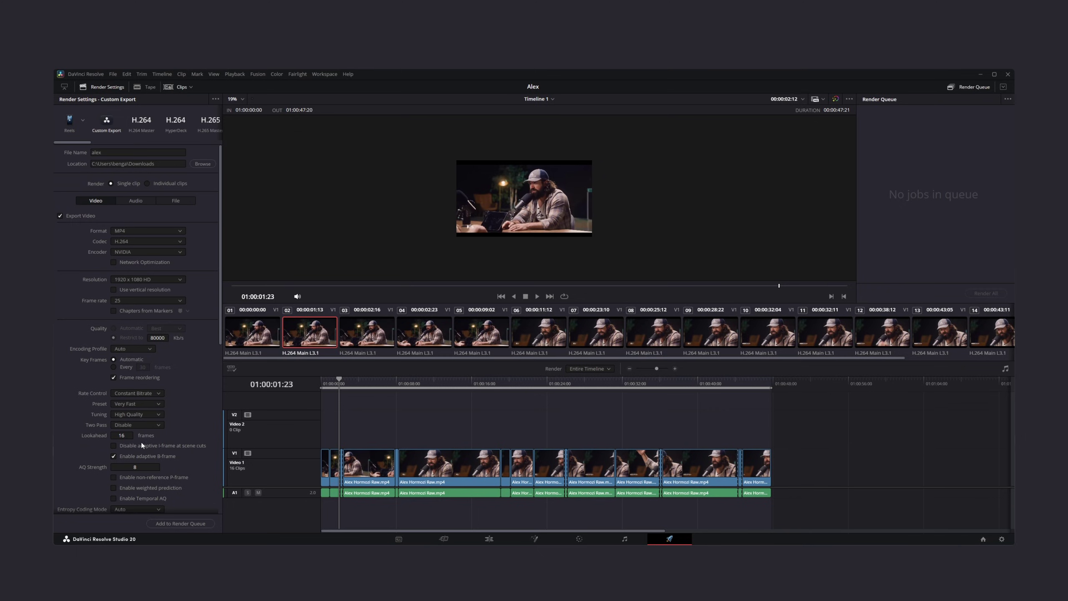
- Save the render settings as a new 'Long form' preset with the landscape icon, then return to Edit
click(215, 99)
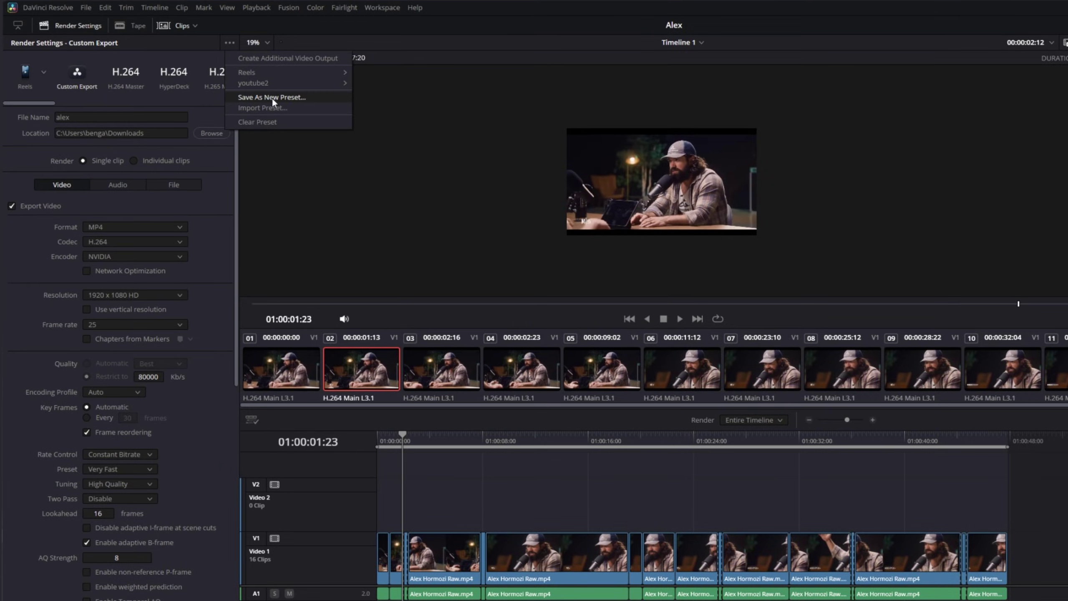
click(271, 96)
text(Long form)
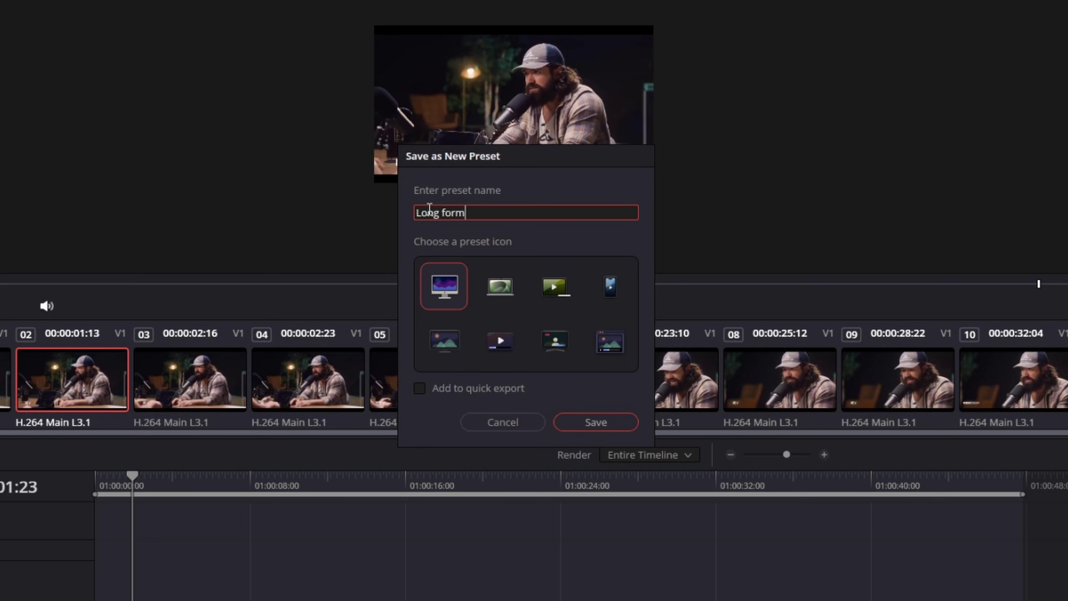
click(554, 341)
click(445, 340)
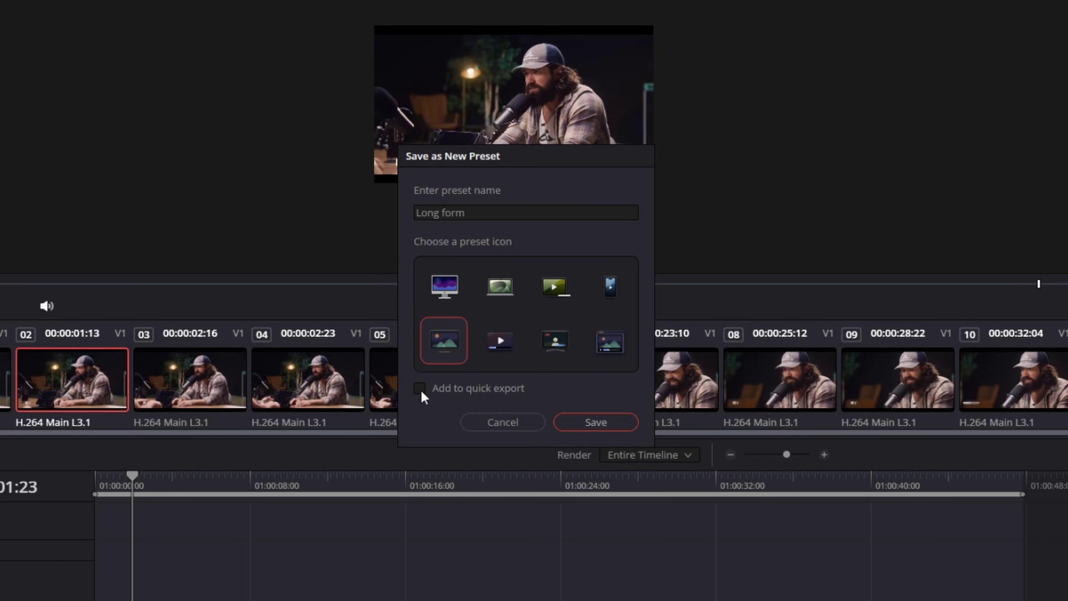
click(594, 425)
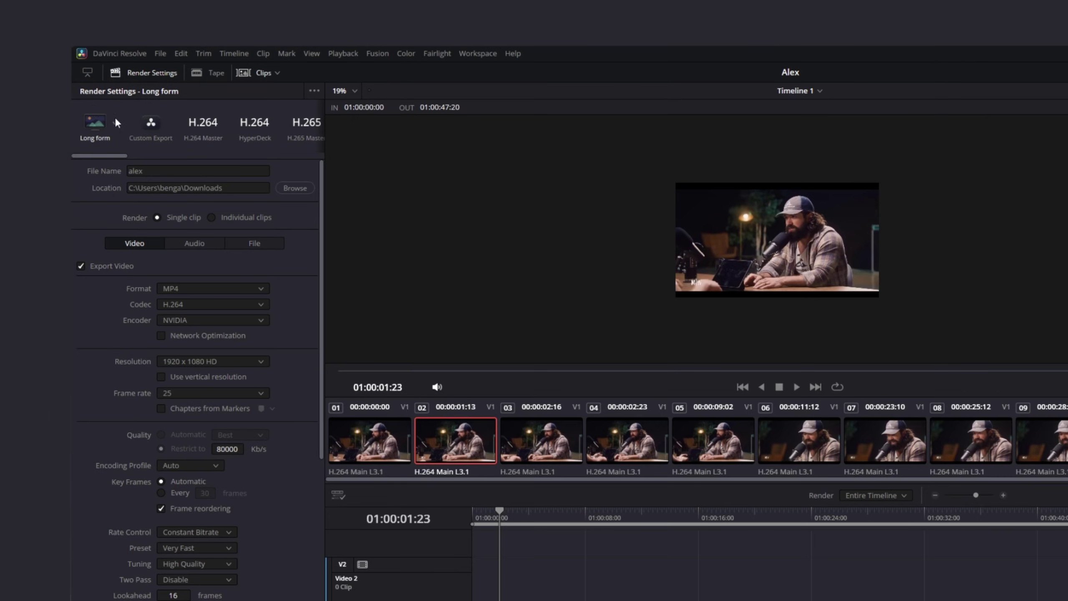
key(shift+4)
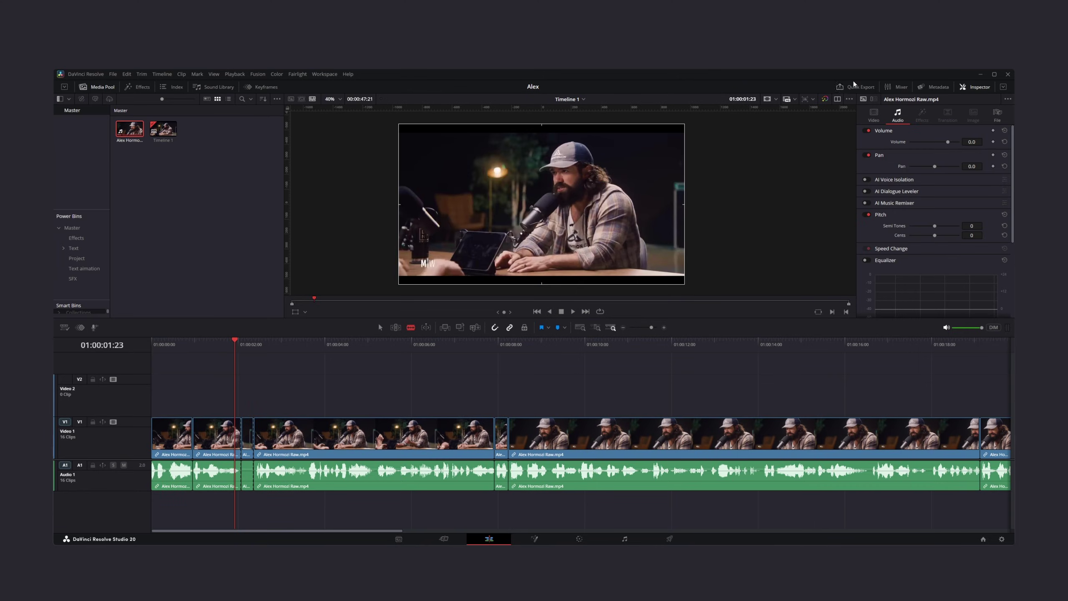
- Open Quick Export to find the Long form preset among the export choices
click(854, 86)
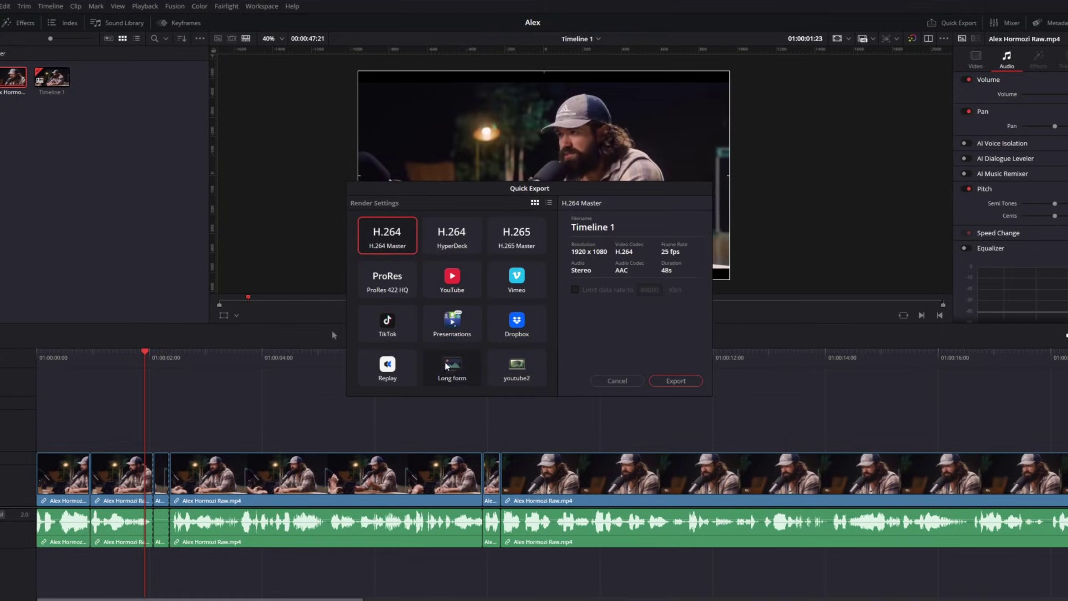